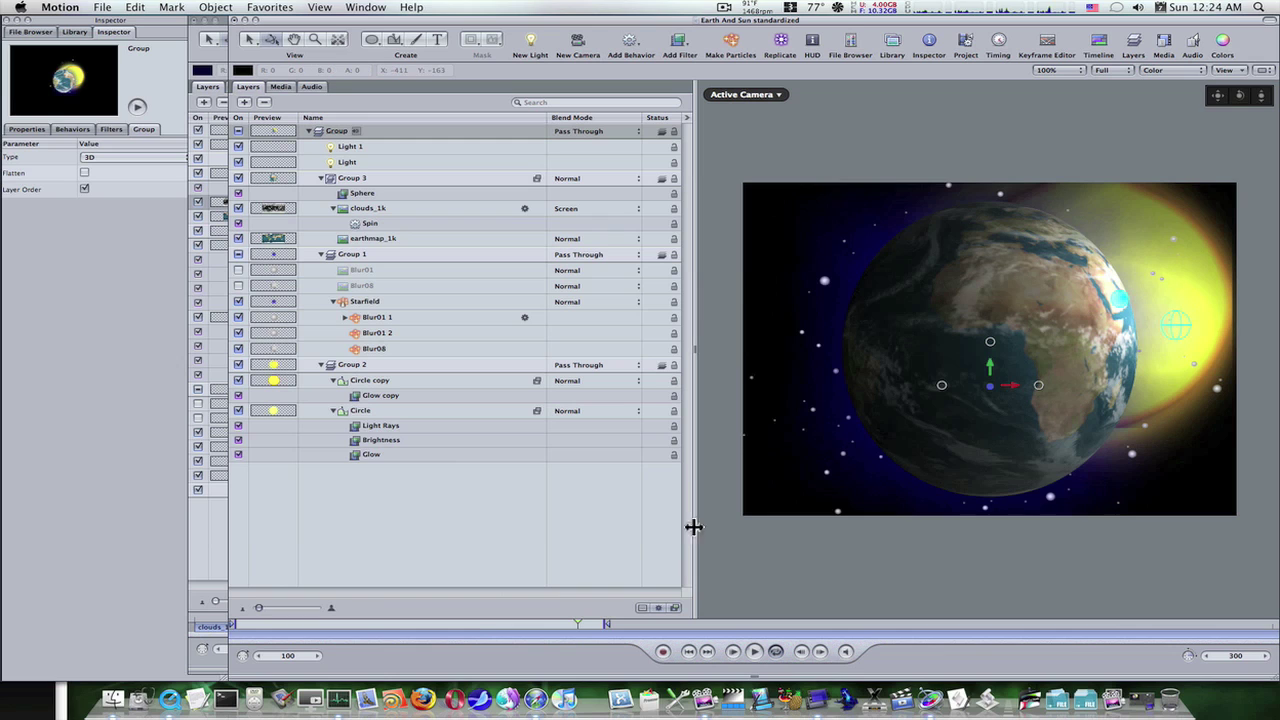
Play and stop the Earth And Sun standardized animation, then close its window
left_click(753, 652)
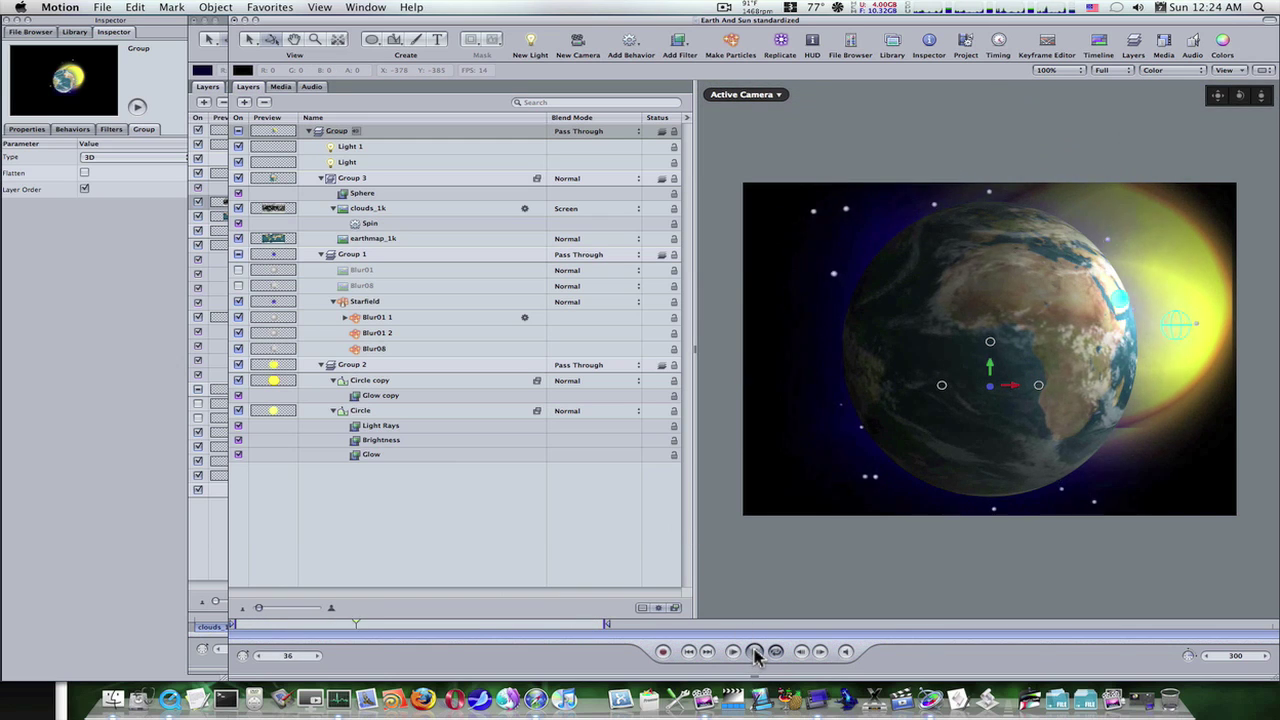
left_click(755, 652)
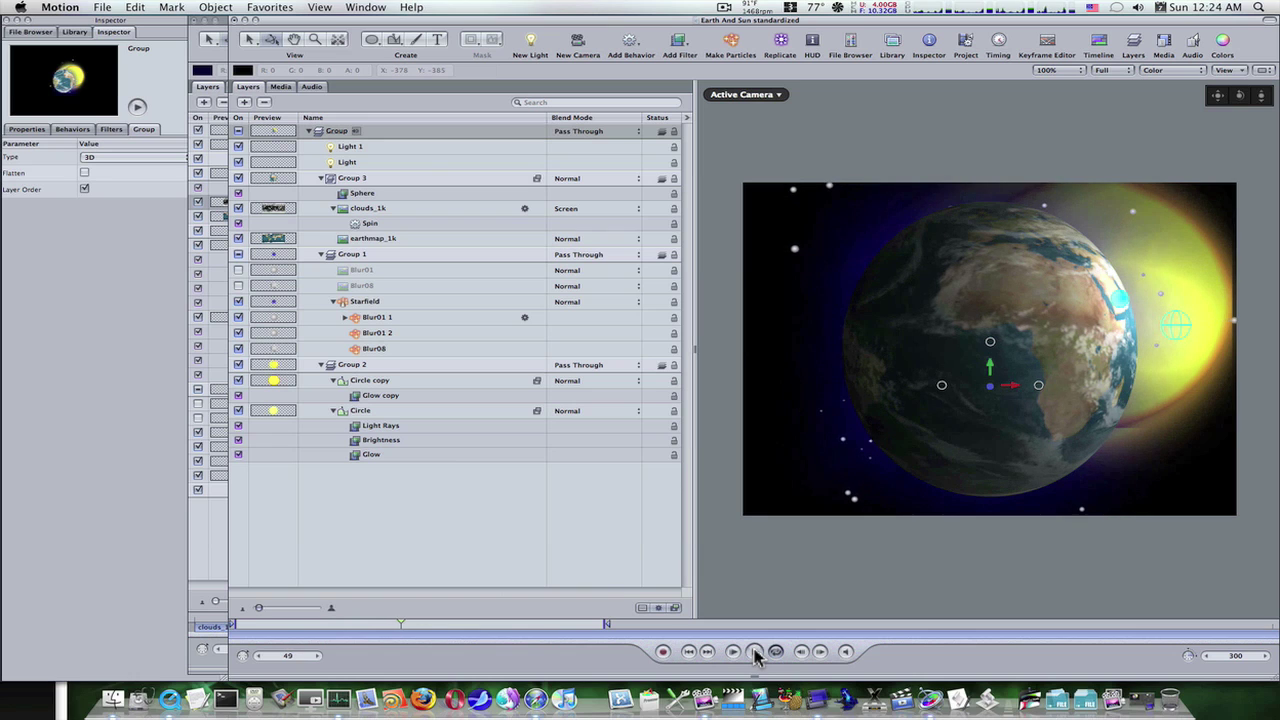
left_click(235, 21)
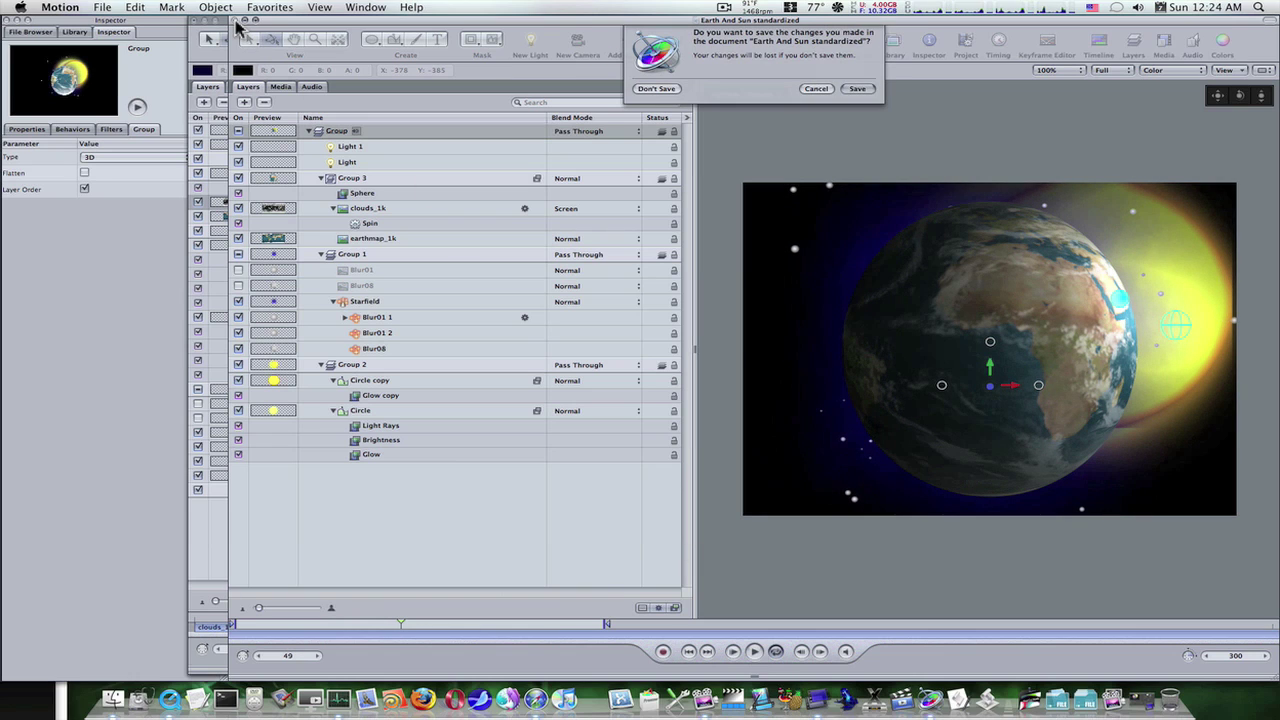
Discard the Earth And Sun changes, then reposition, enlarge and minimize the Real Earth with Sun window
left_click(670, 90)
double_click(640, 24)
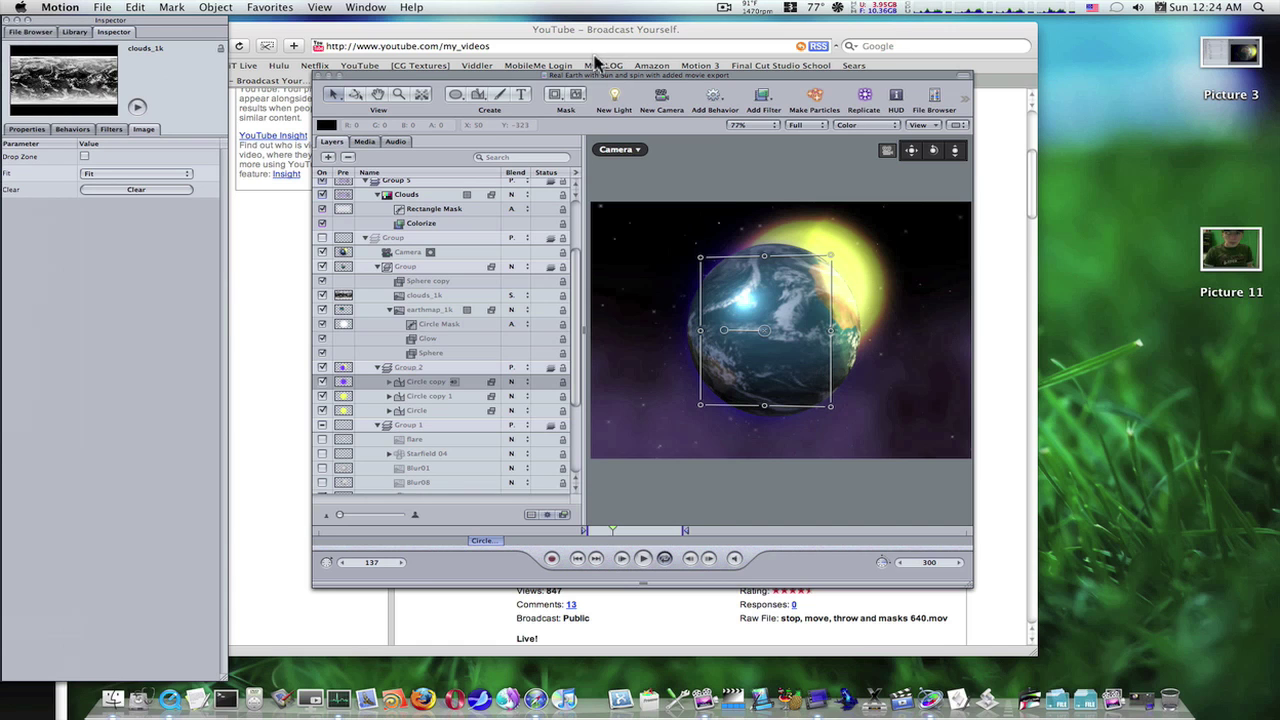
left_click_drag(588, 82, 503, 20)
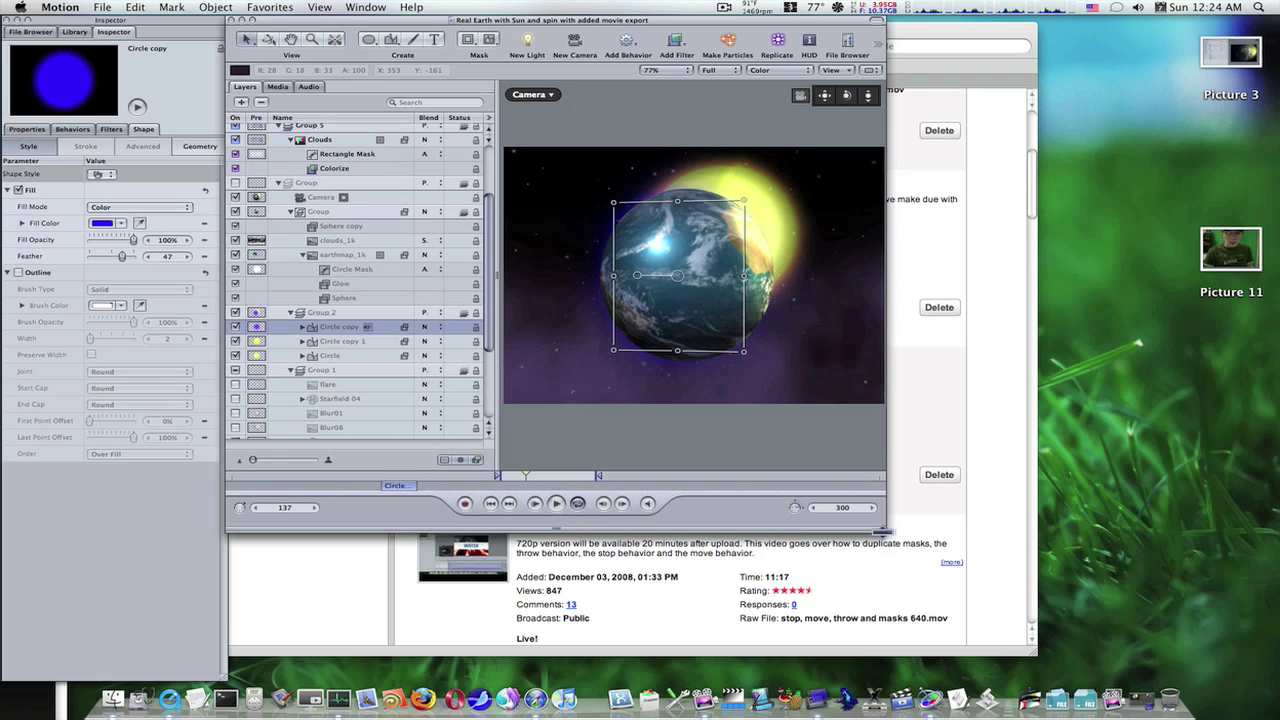
left_click_drag(882, 526, 1172, 638)
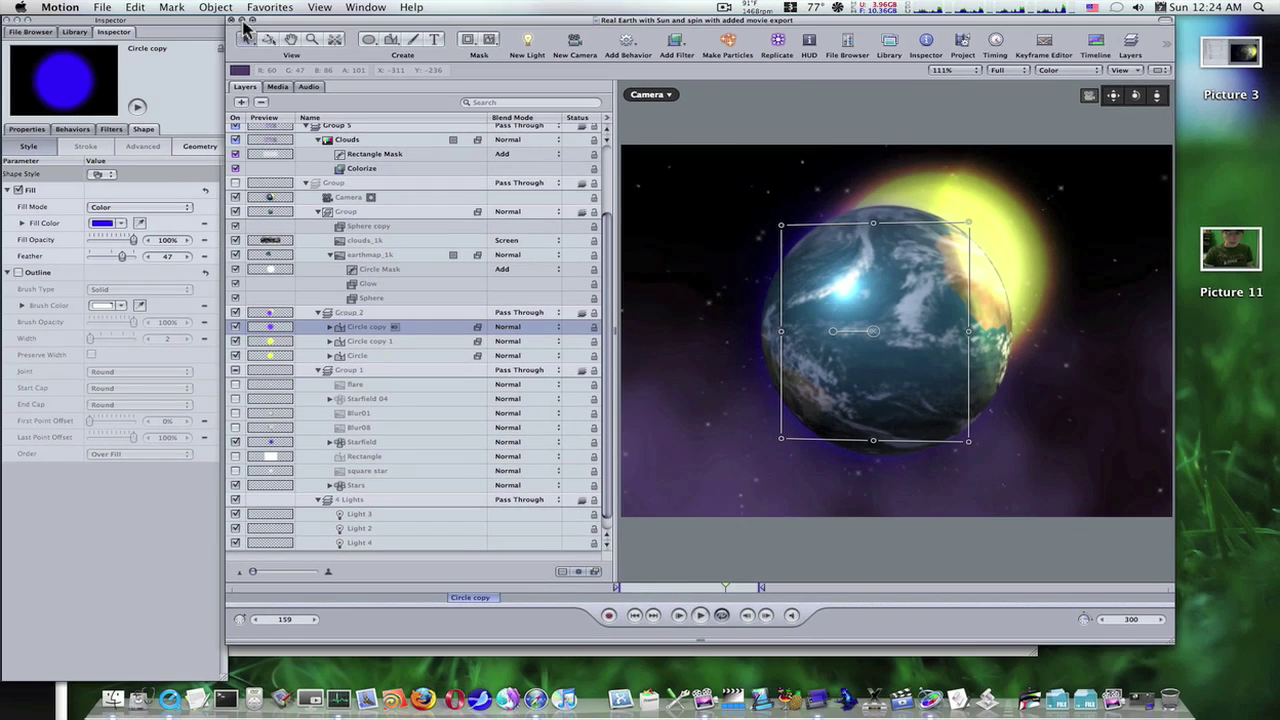
left_click(242, 20)
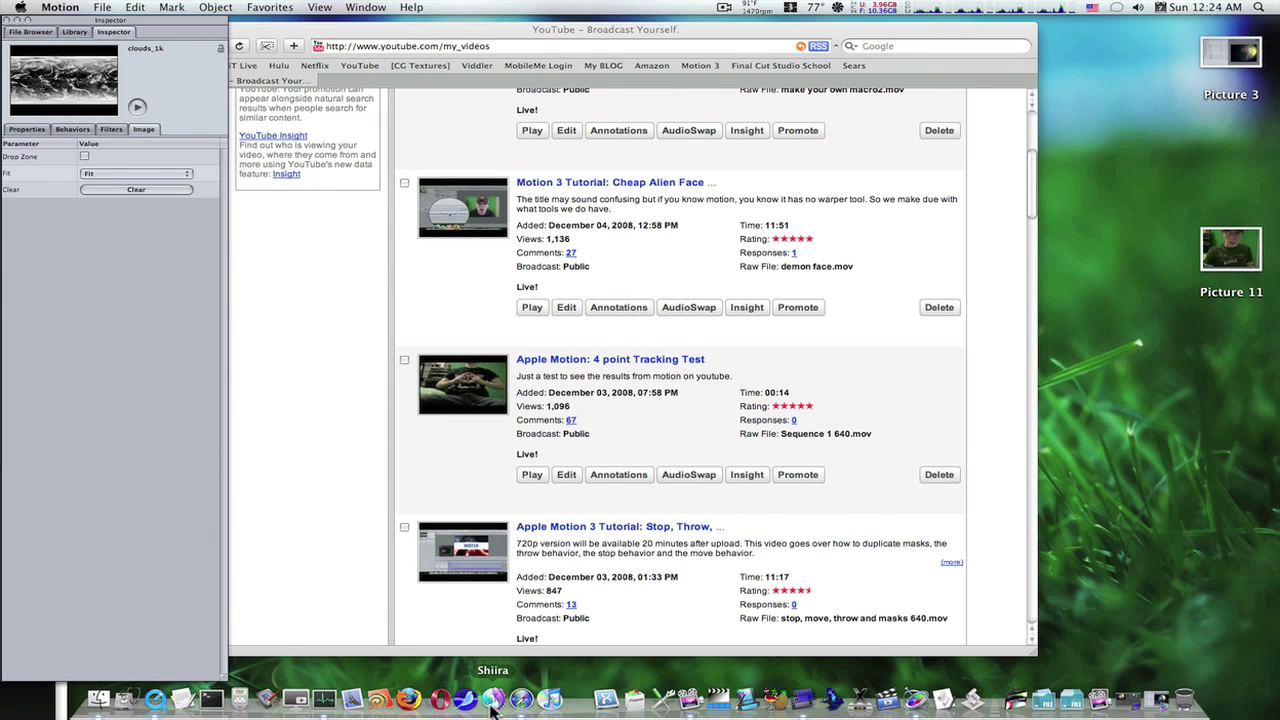
left_click(797, 702)
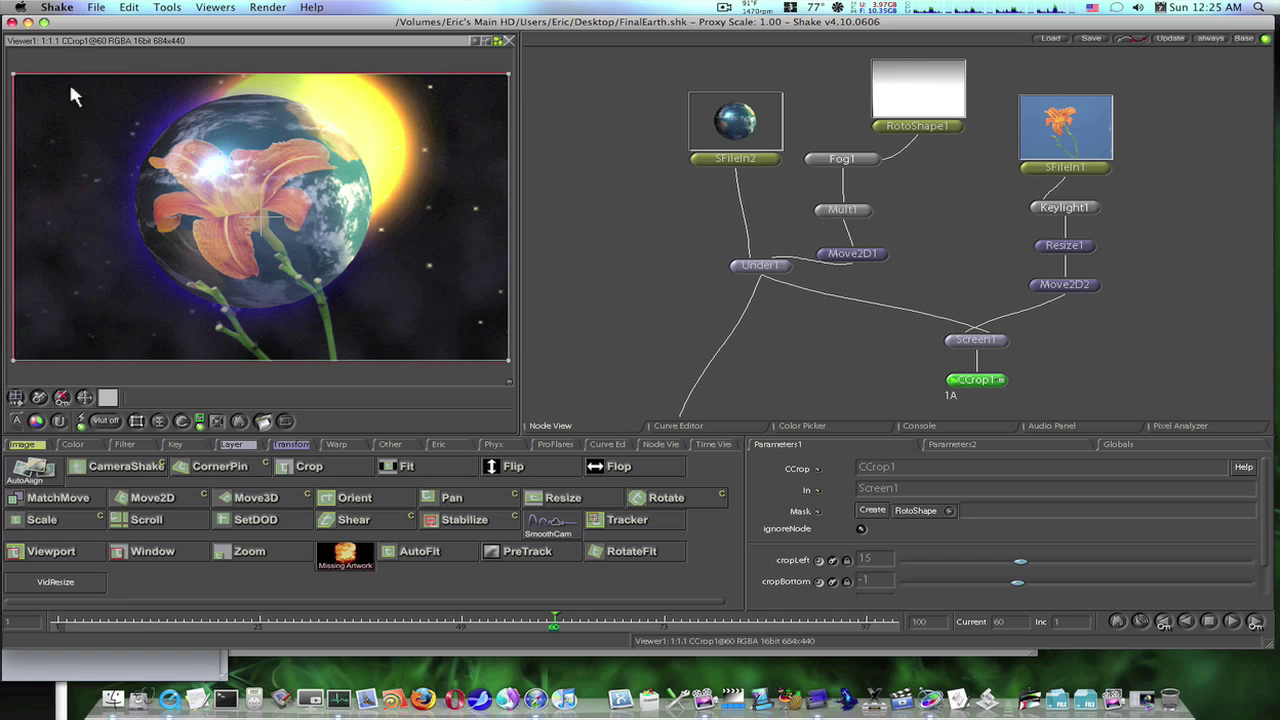
left_click(28, 22)
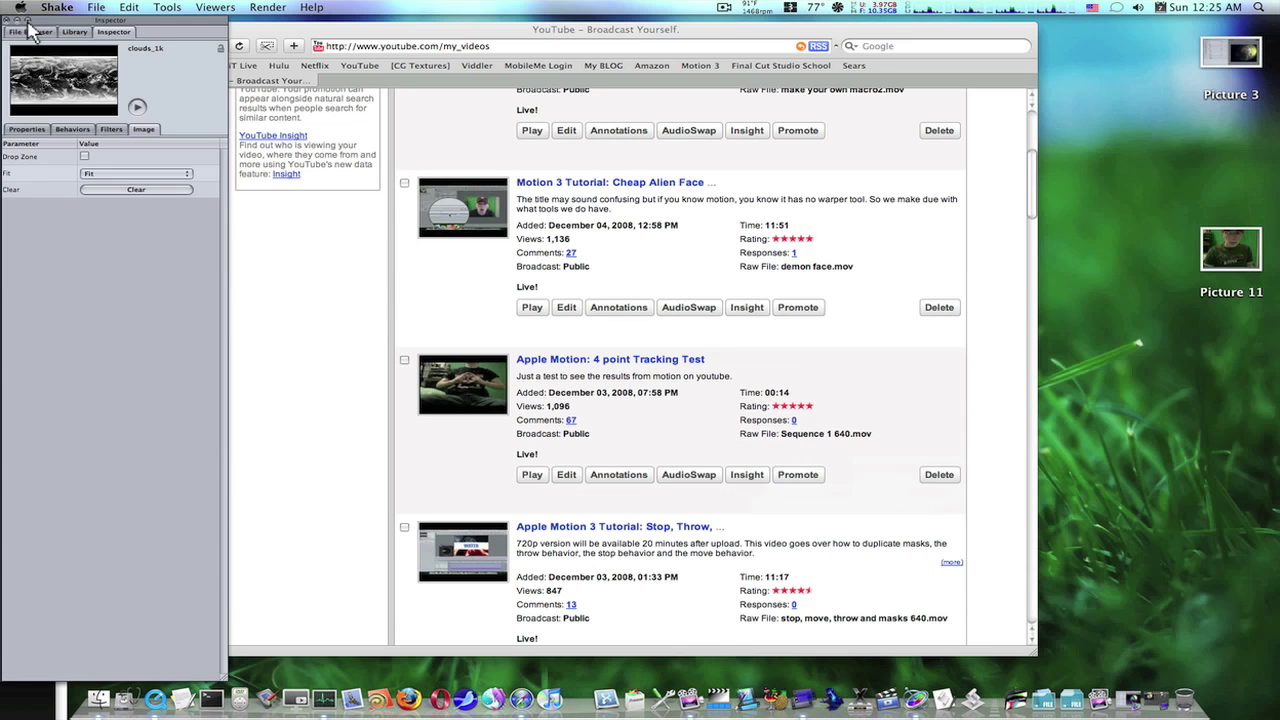
Create the new project Untitled 2 and stretch its window to the screen's right edge
left_click(172, 264)
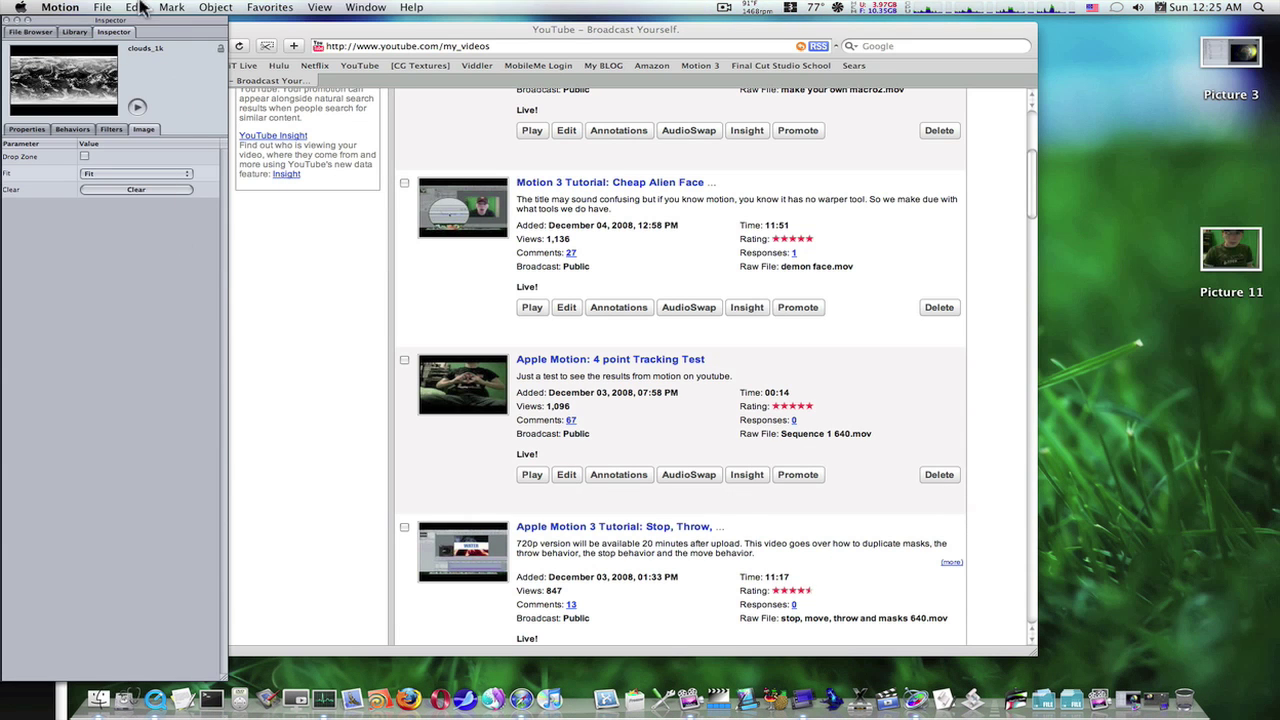
left_click(103, 8)
left_click(115, 25)
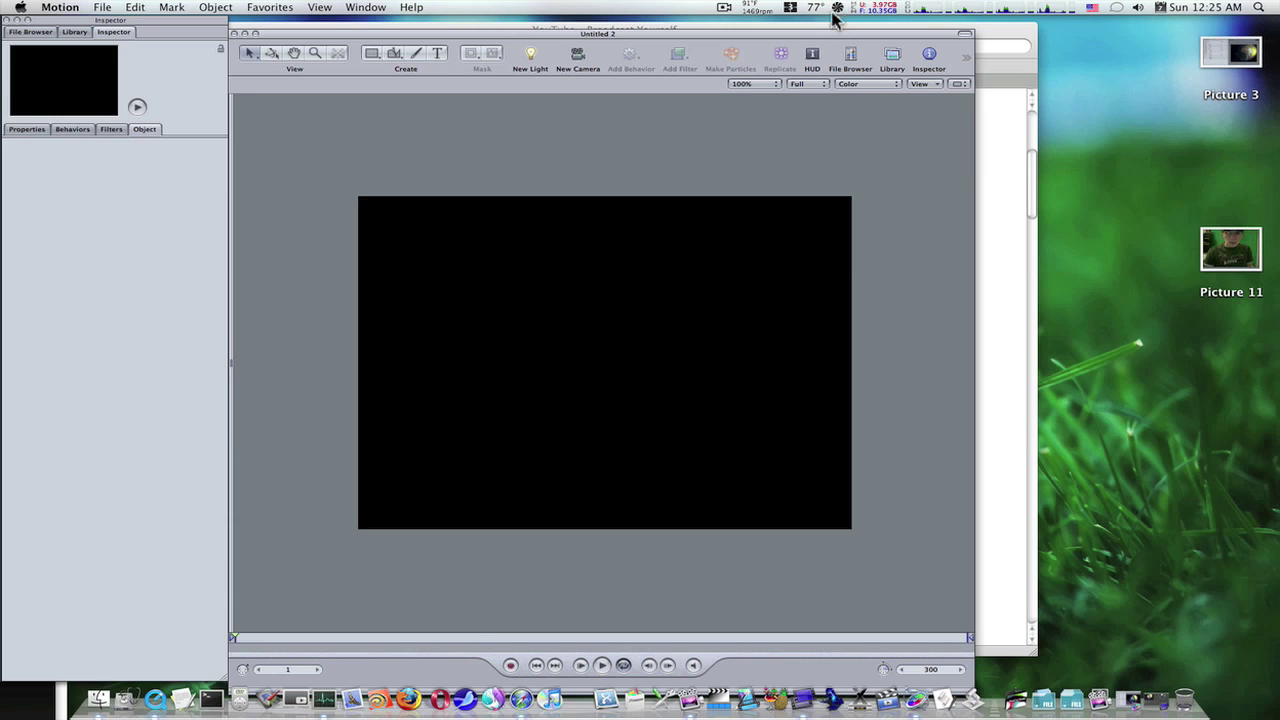
left_click_drag(603, 34, 602, 24)
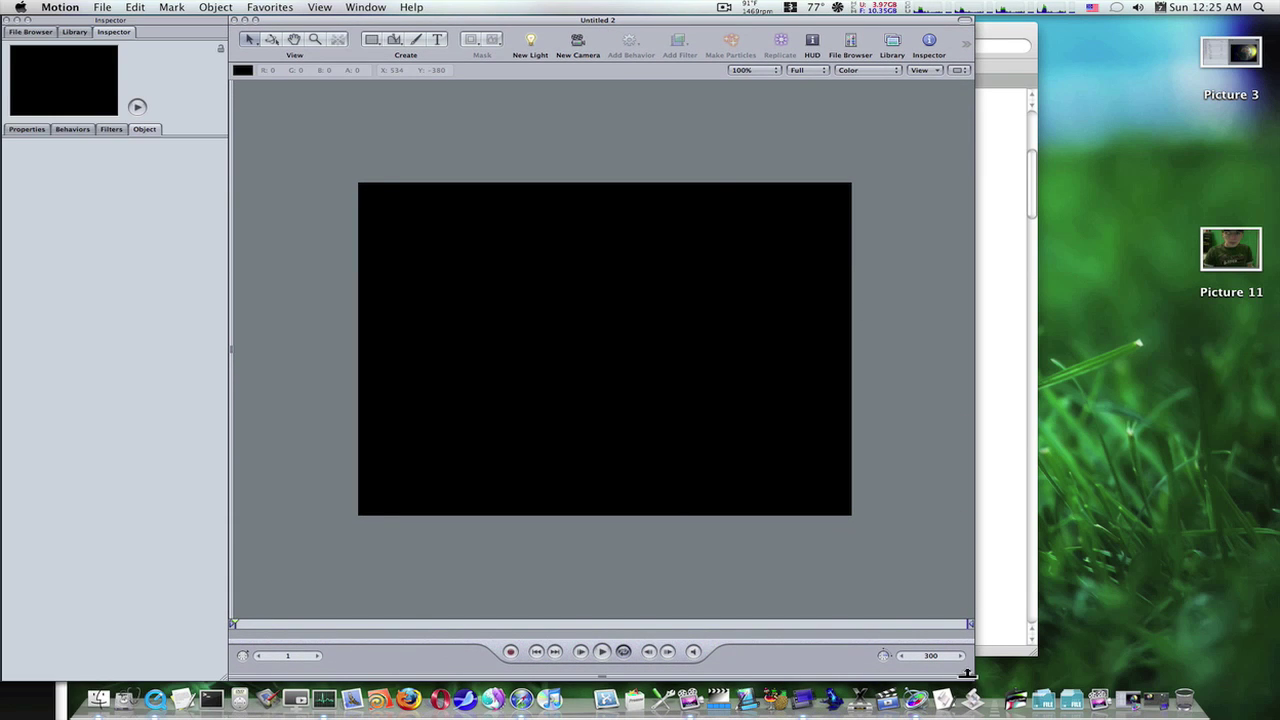
left_click_drag(967, 675, 1269, 677)
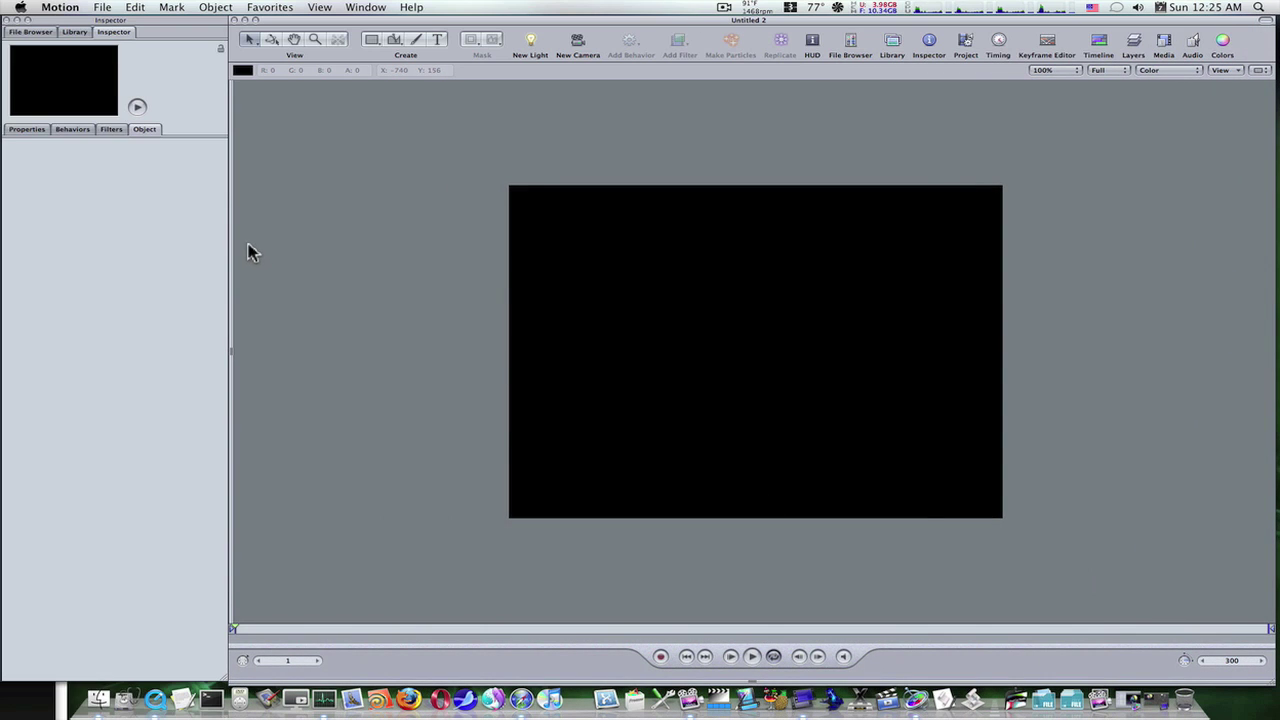
Import earthmap_1k.jpg and clouds_1k.jpg from the File Browser, then show the Layers list
left_click(30, 33)
left_click(110, 415)
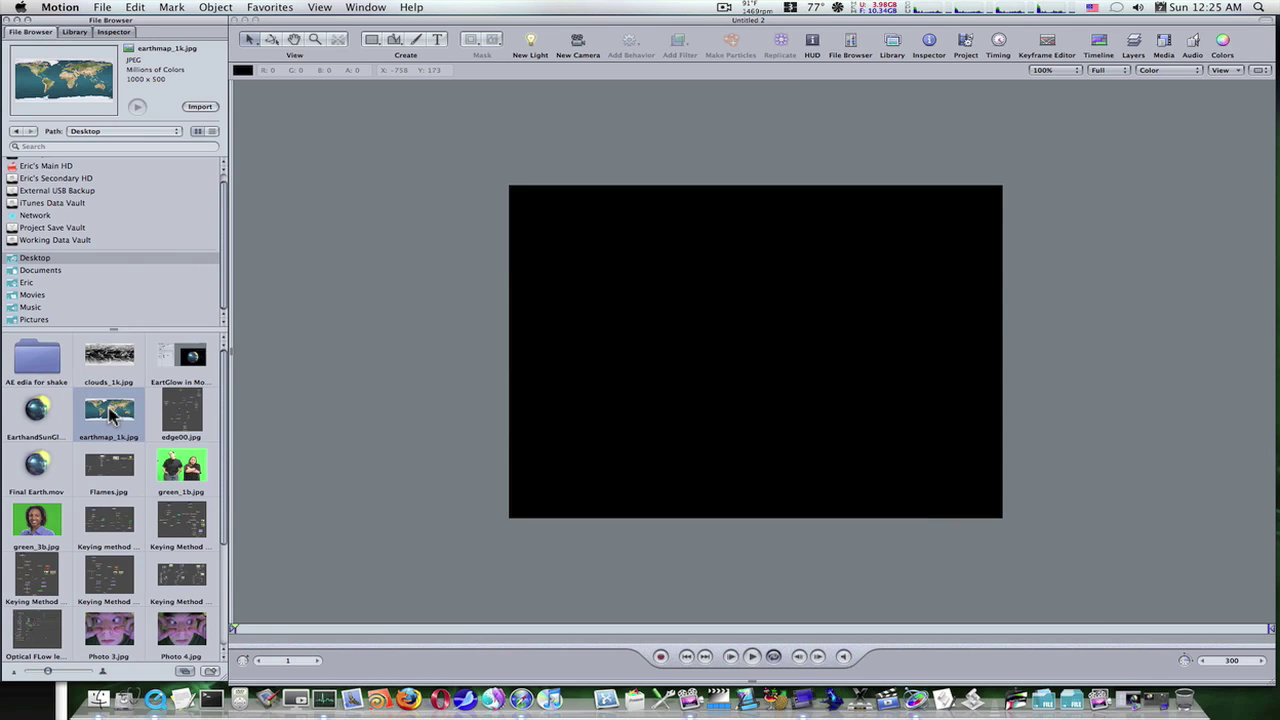
left_click(200, 106)
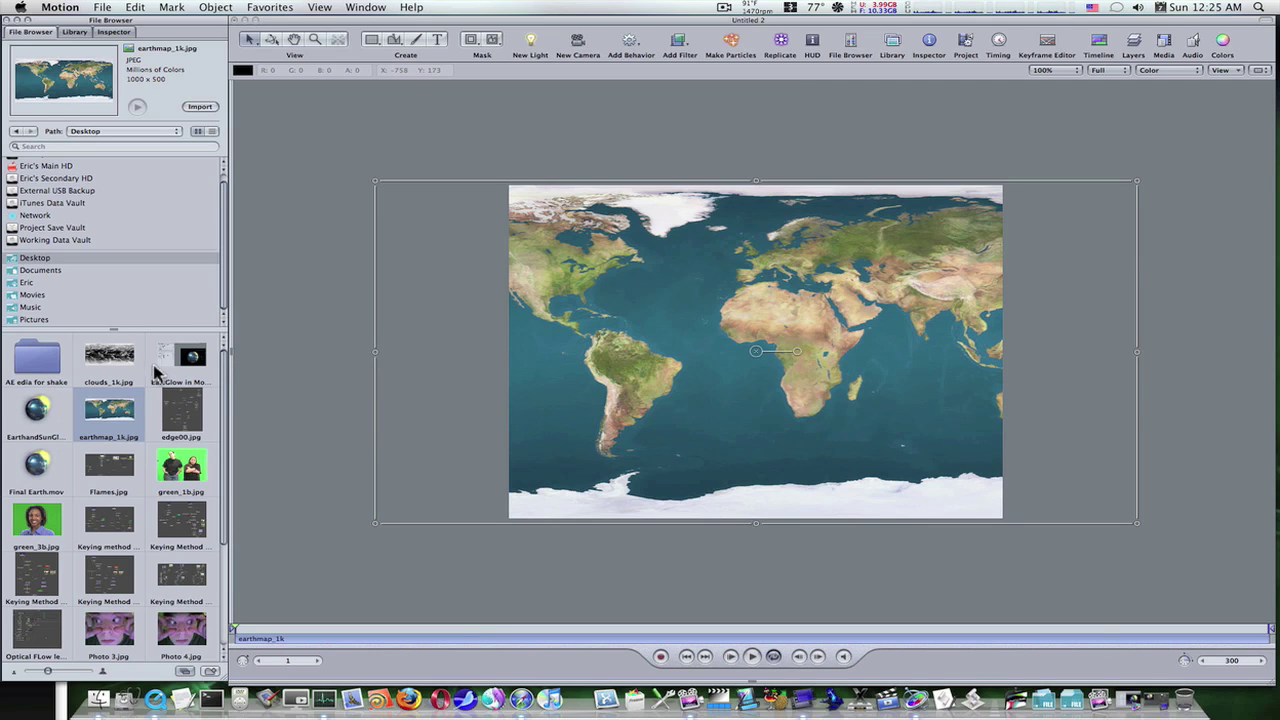
left_click(109, 358)
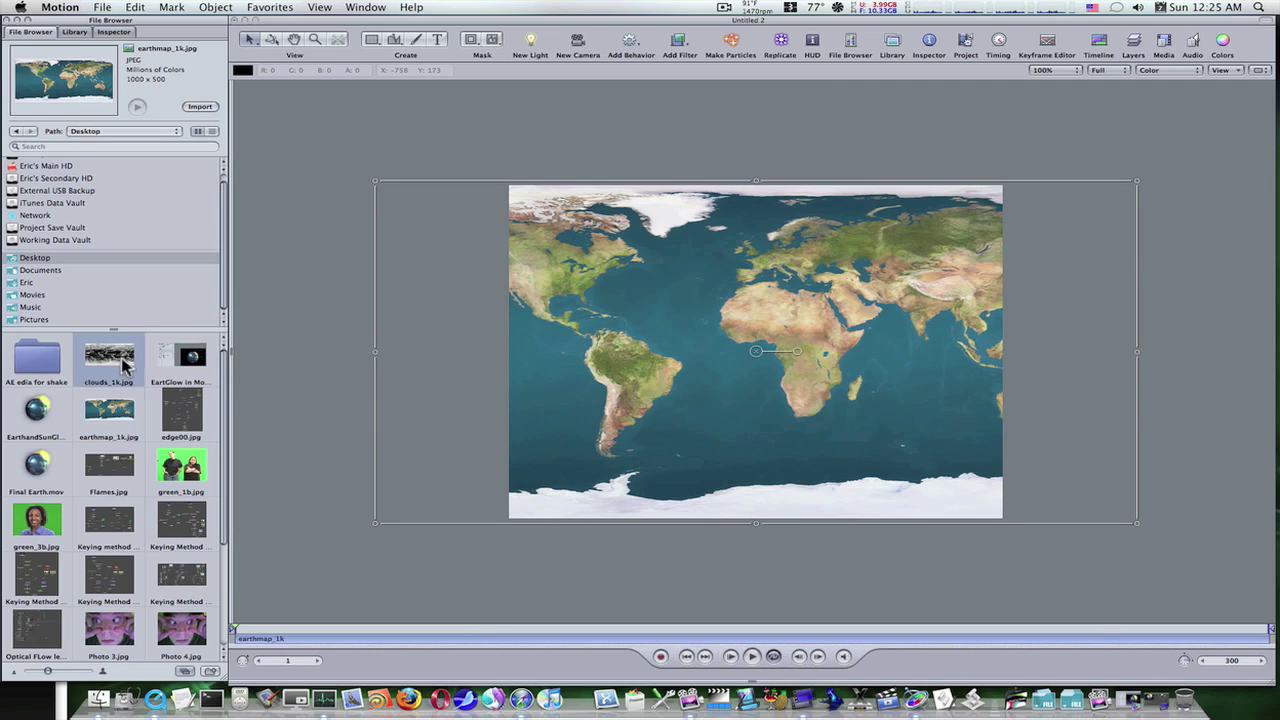
left_click(200, 107)
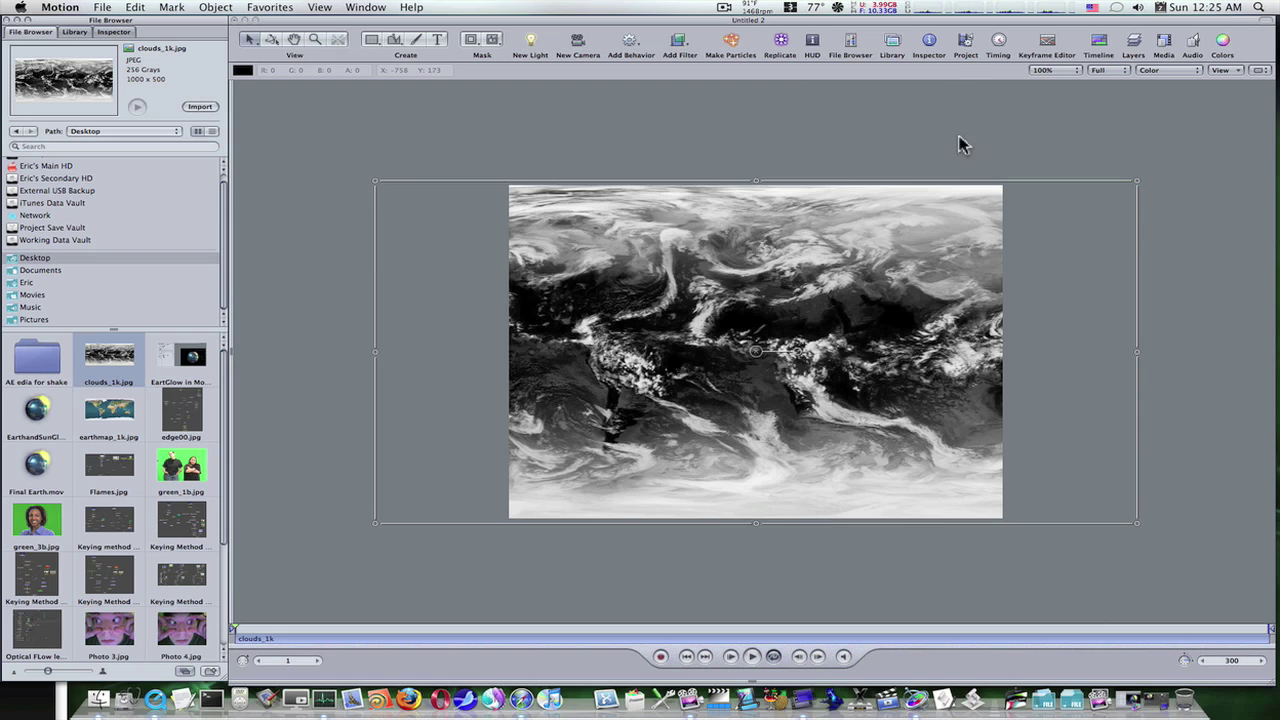
left_click(965, 45)
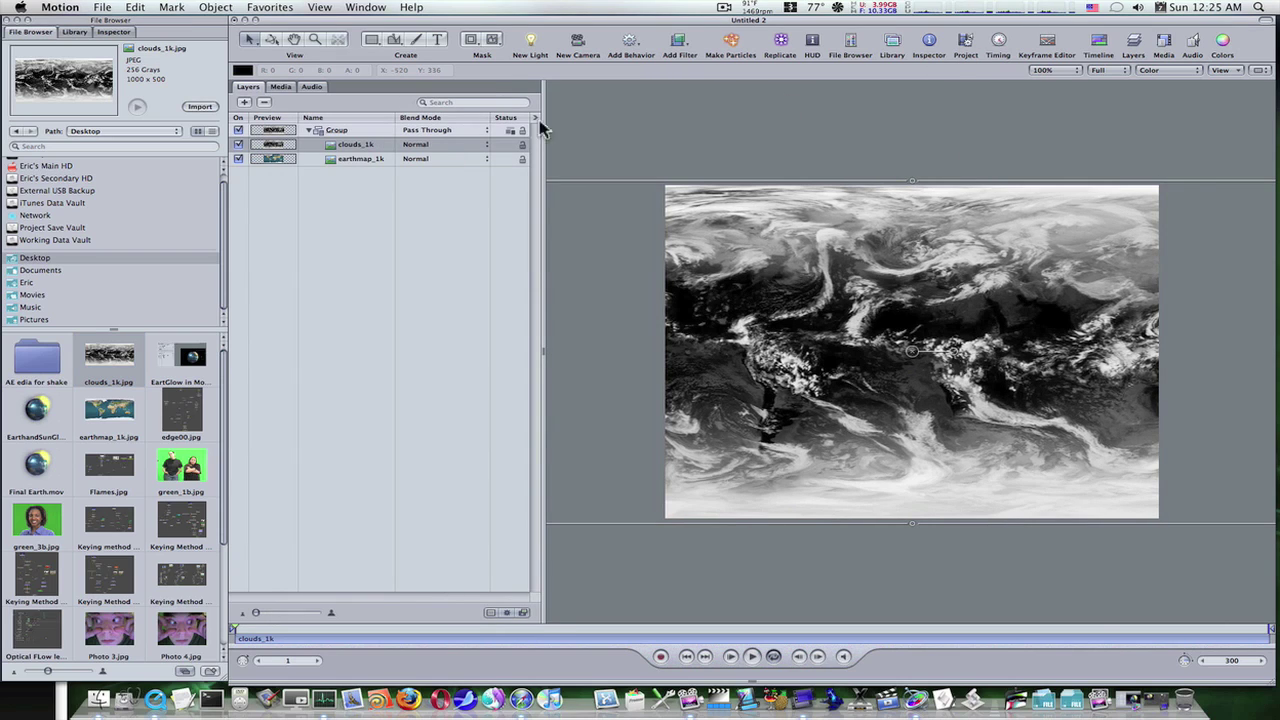
Set the clouds_1k layer's blend mode to Screen
left_click(437, 148)
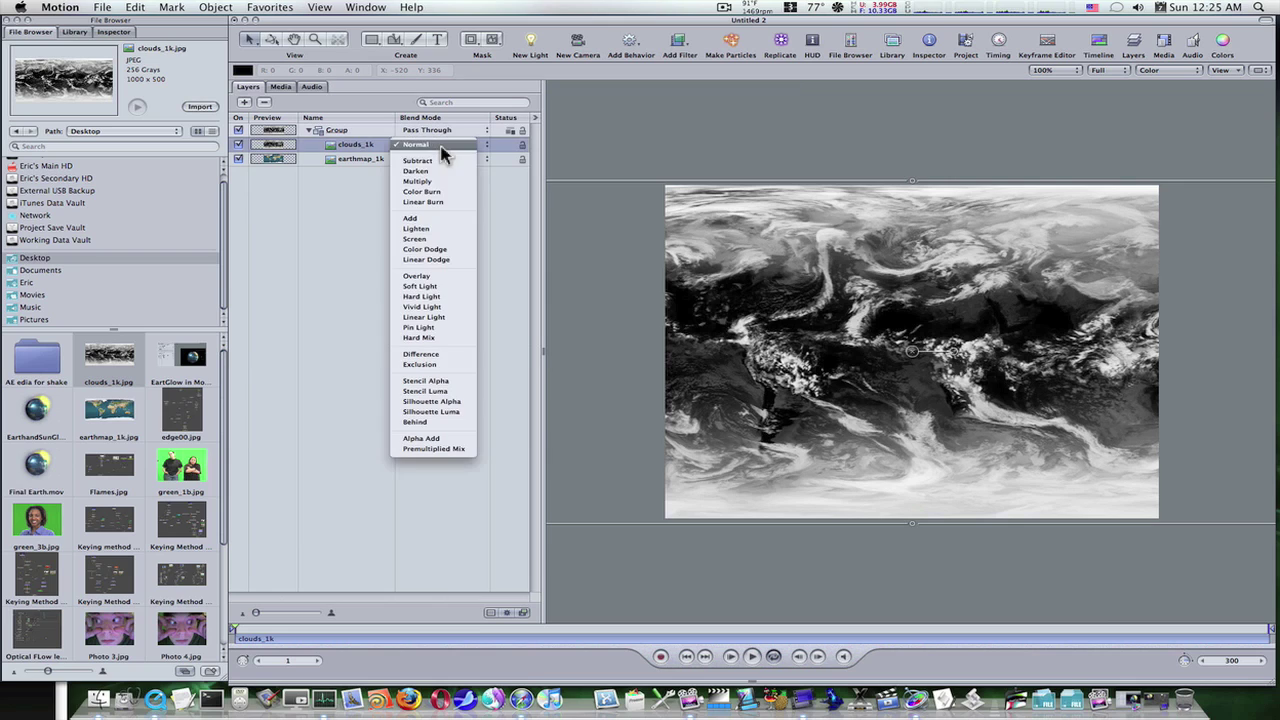
left_click(436, 239)
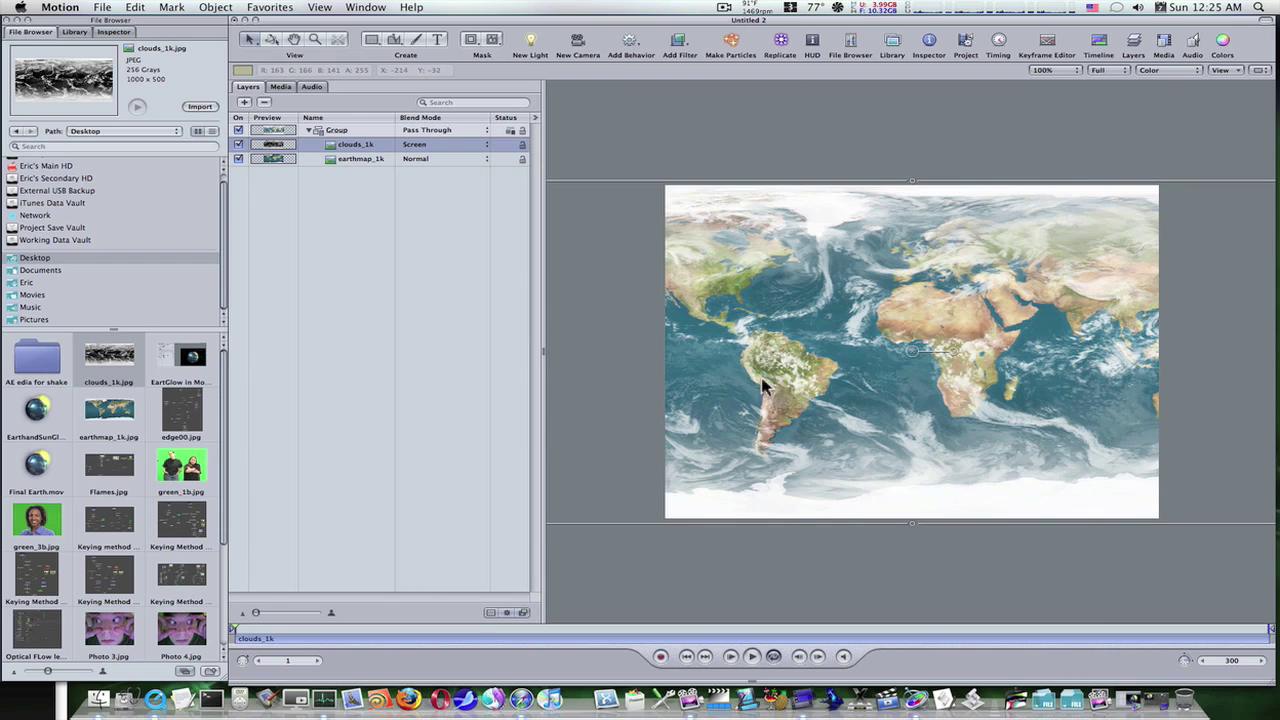
left_click(279, 133)
Scale the map group to 63% and change its type from 2D to 3D
left_click(114, 32)
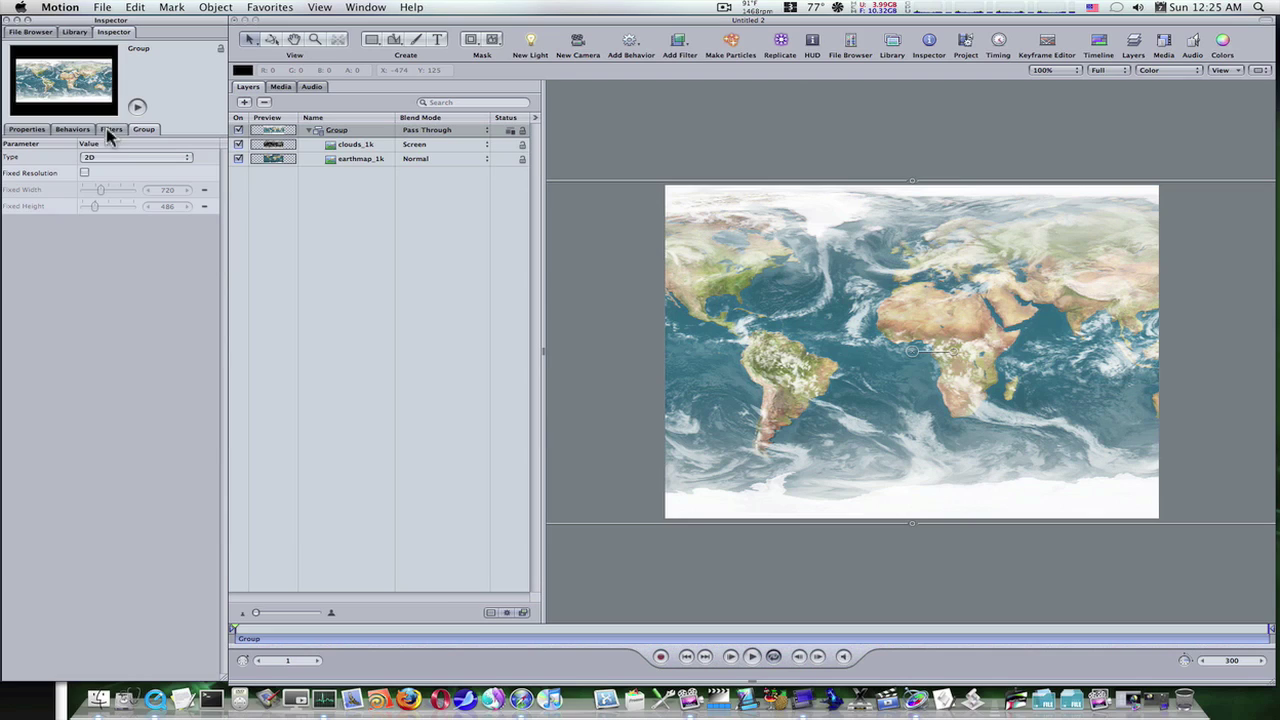
left_click(93, 159)
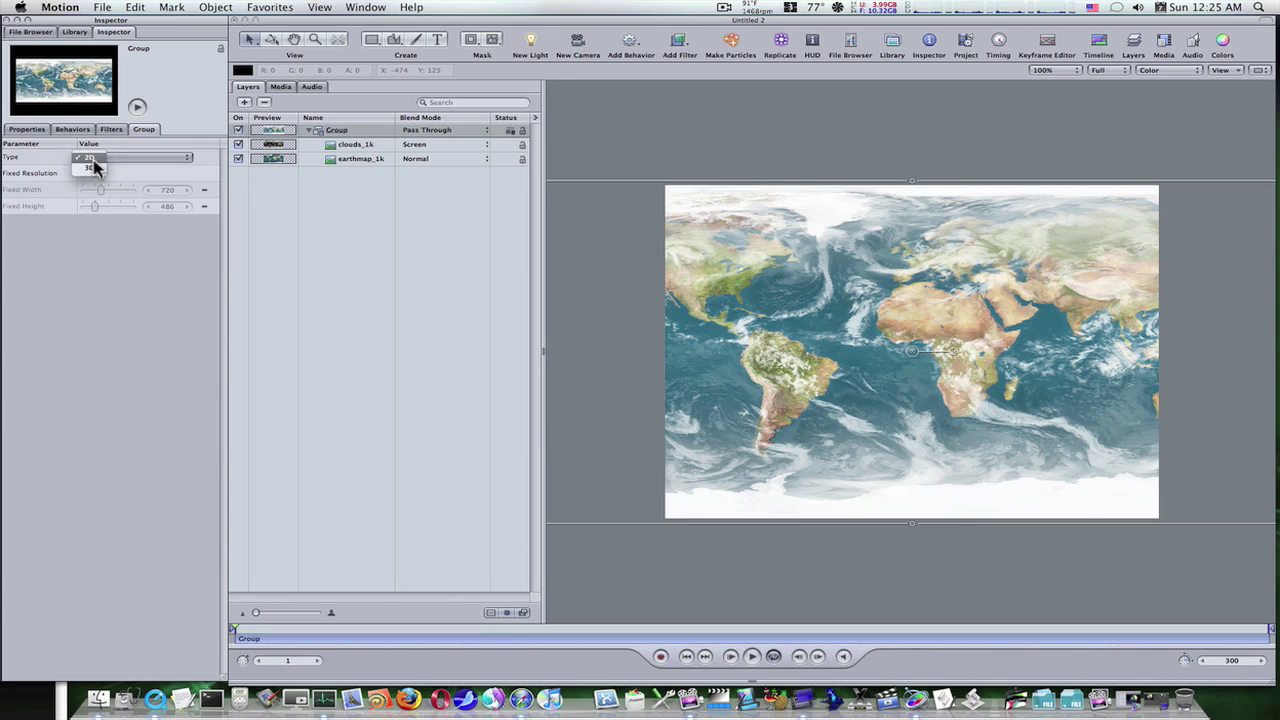
left_click(88, 158)
left_click(44, 131)
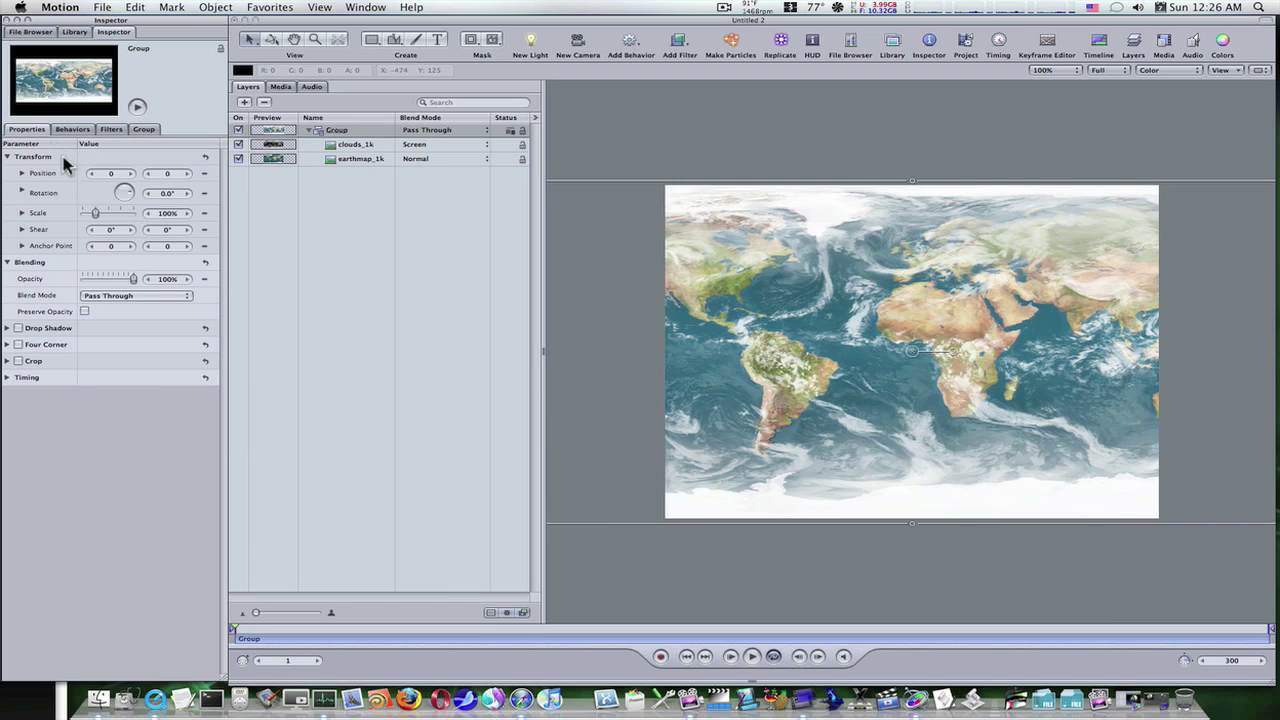
left_click_drag(100, 216, 91, 214)
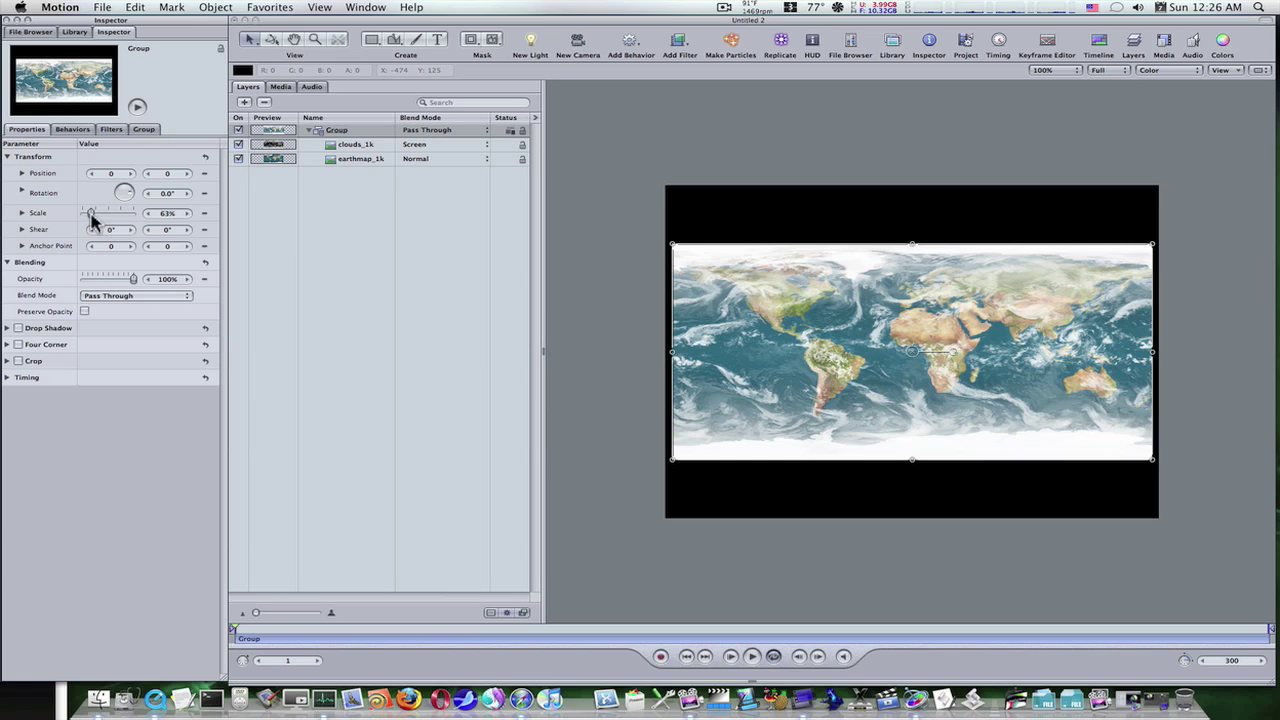
left_click(142, 130)
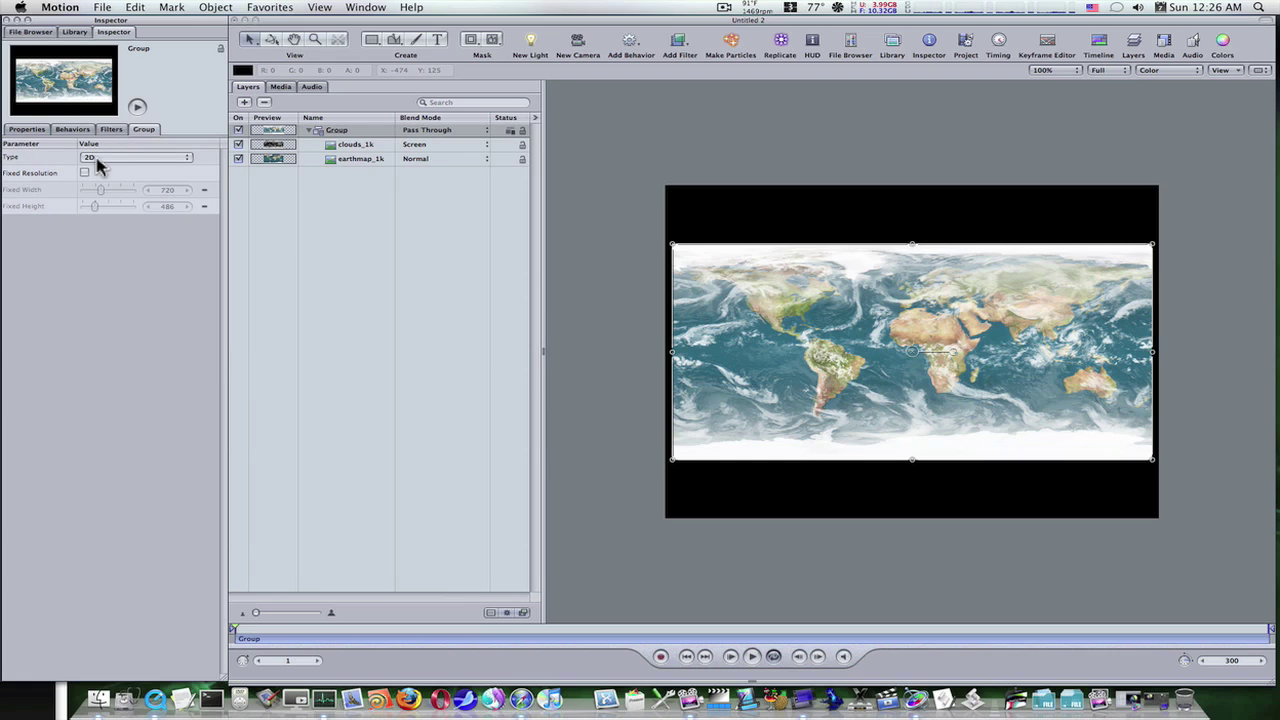
left_click(97, 159)
left_click(94, 172)
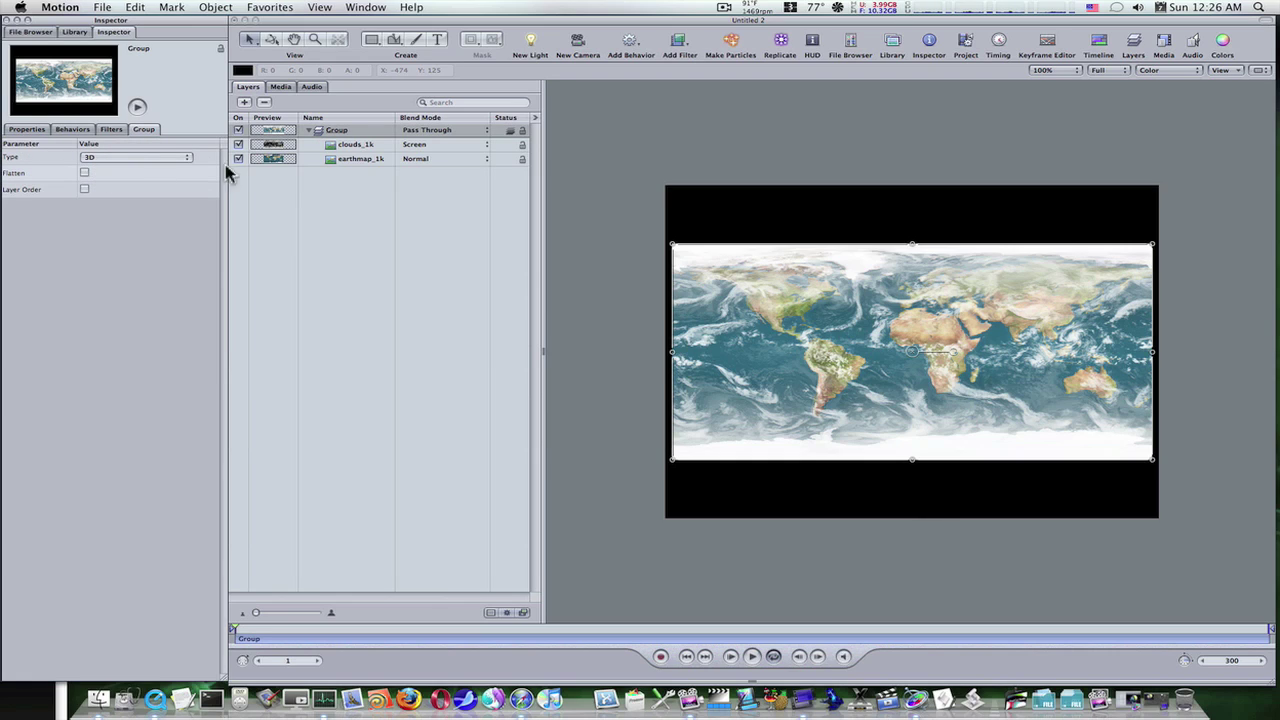
left_click(290, 140)
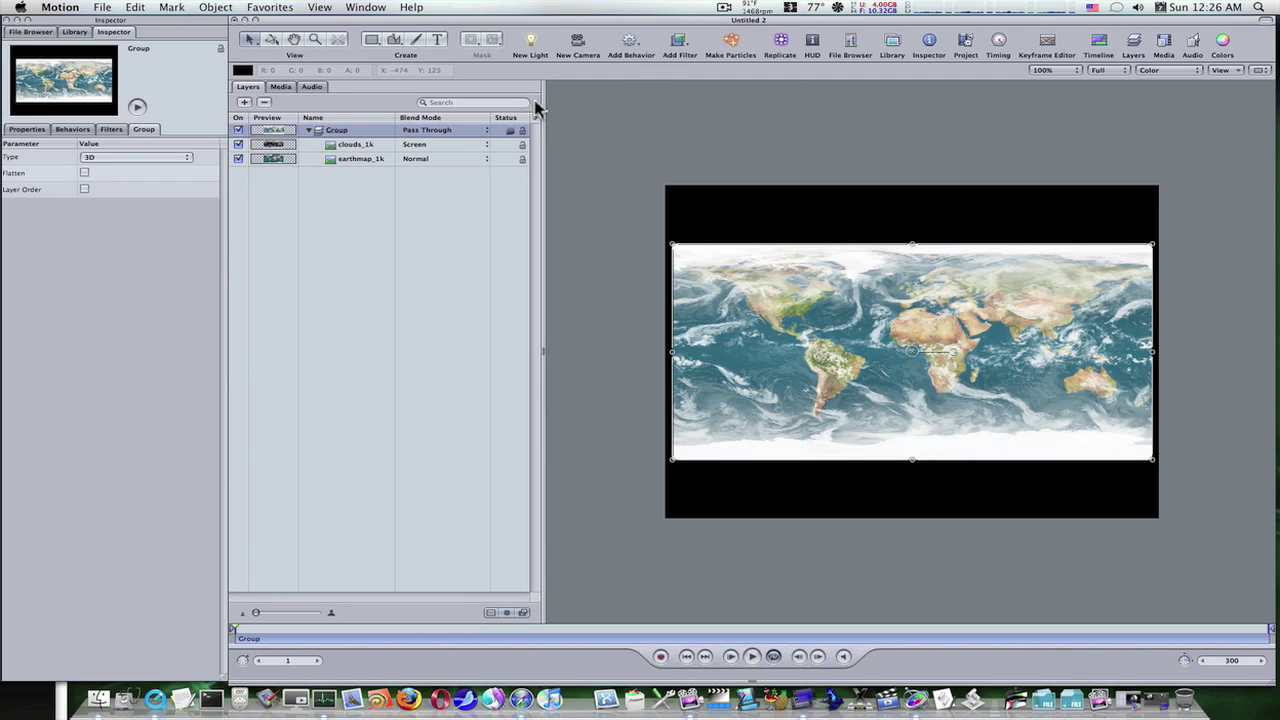
Apply a Sphere distortion filter to the map group with radius 164
left_click(676, 58)
mouse_move(697, 89)
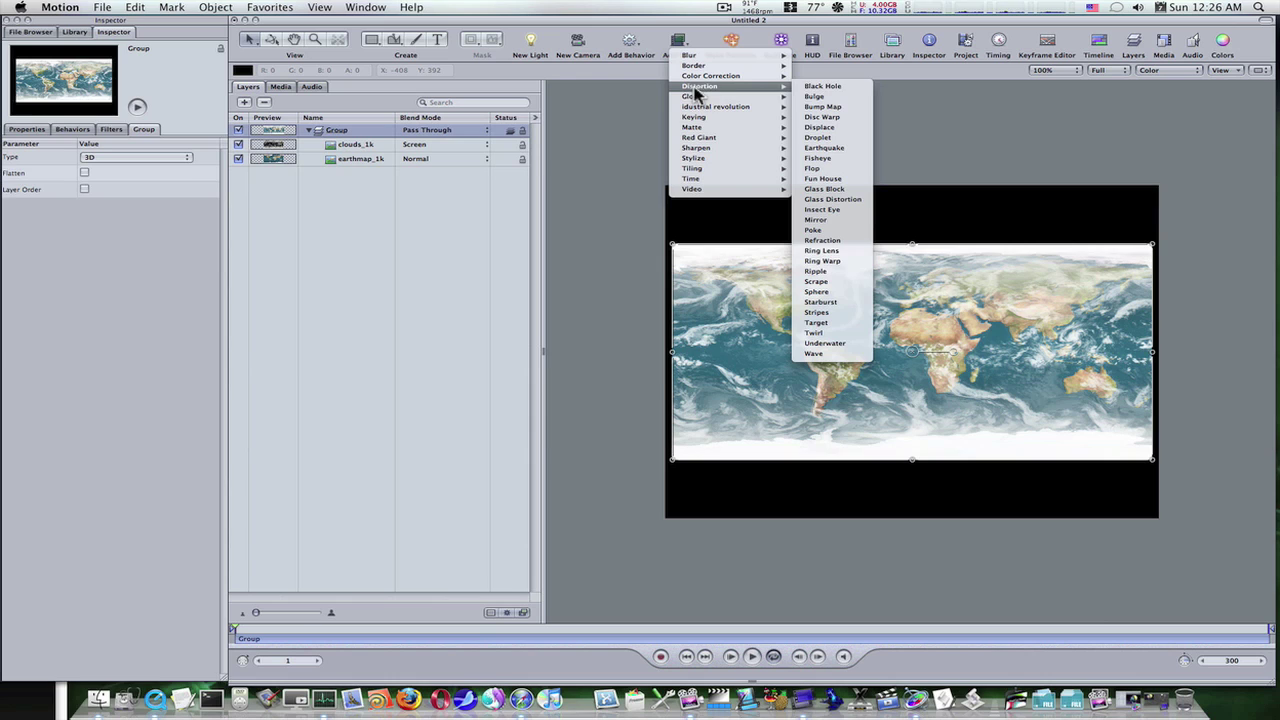
left_click(818, 291)
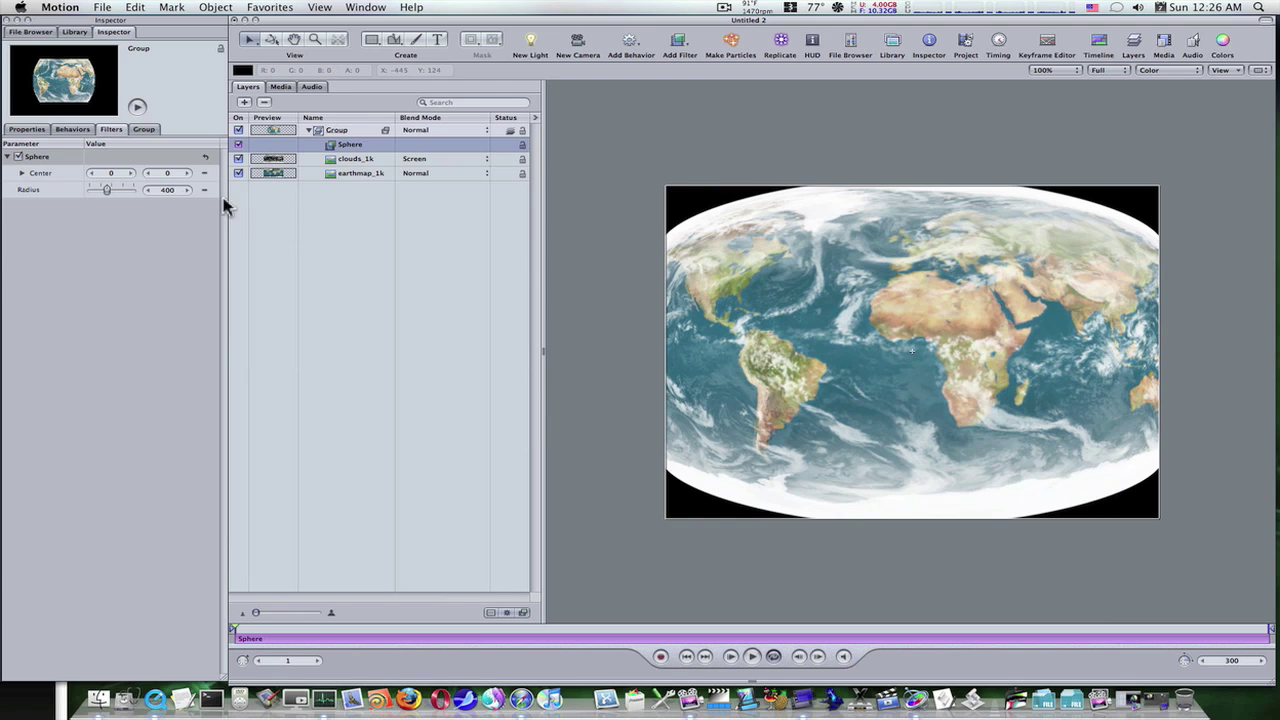
left_click_drag(106, 187, 97, 196)
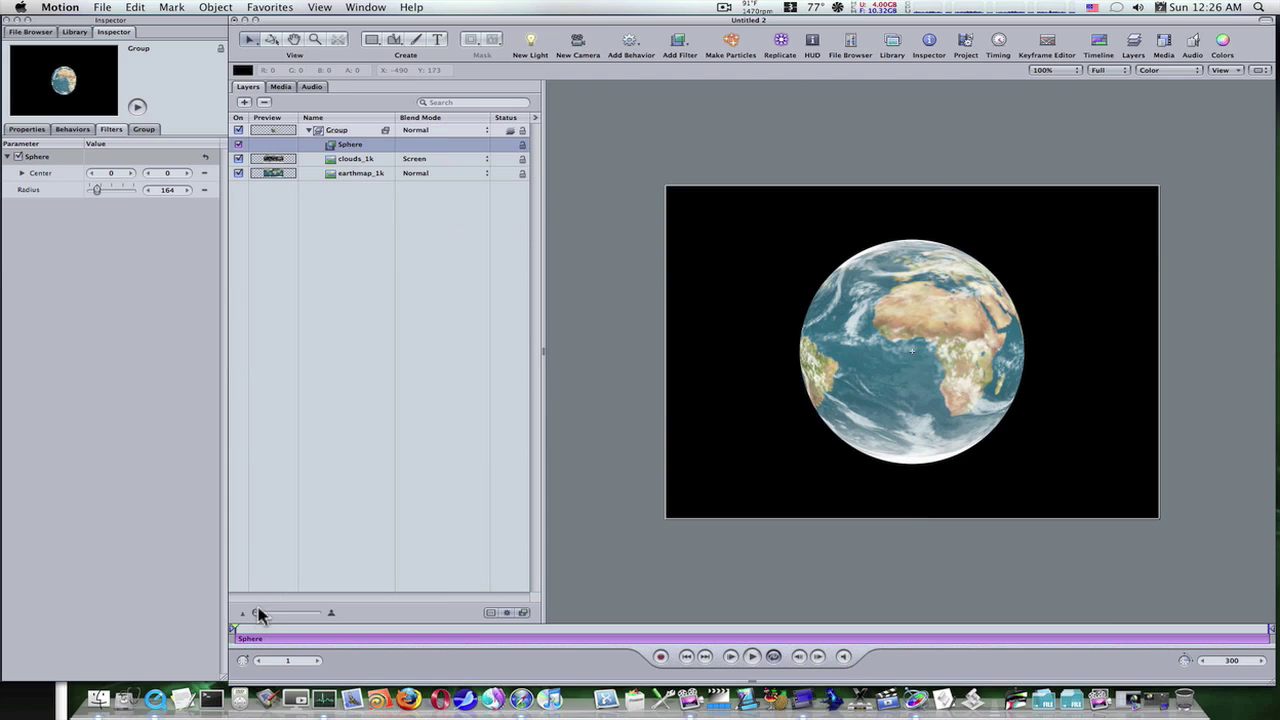
Keyframe clouds_1k sliding right by the last frame using the 3D Transform tool
left_click(299, 163)
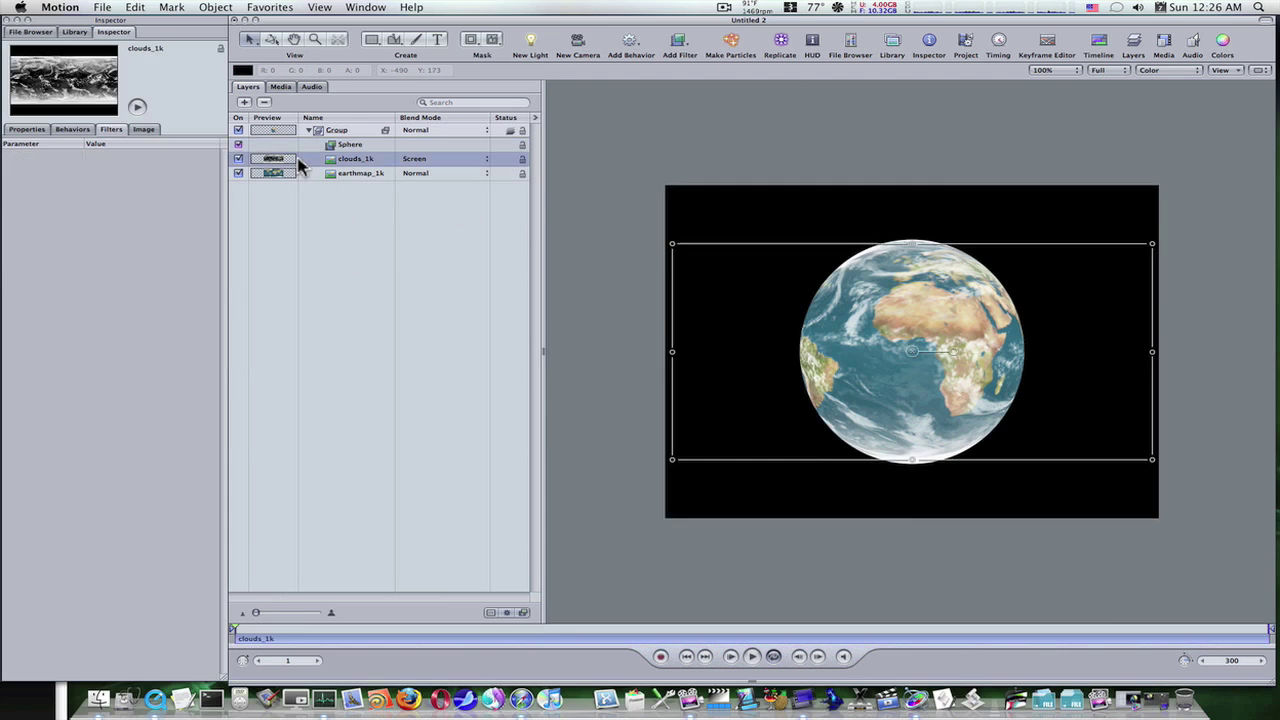
left_click(277, 41)
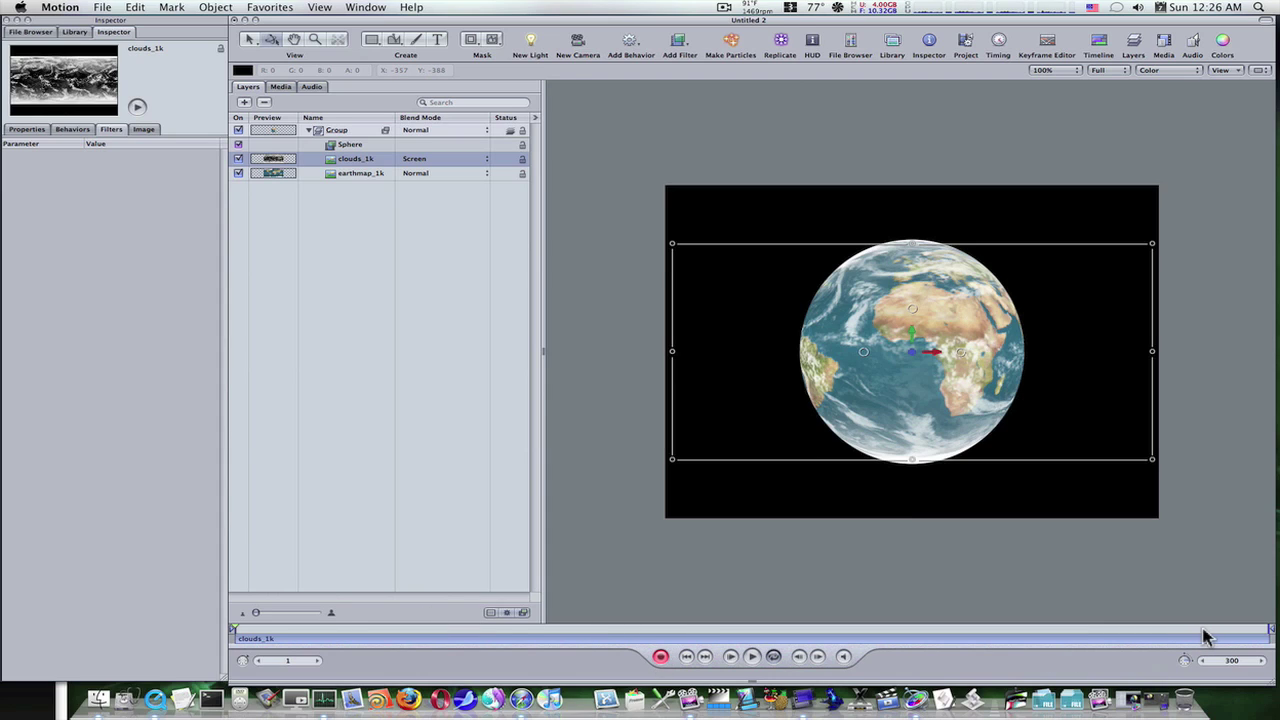
left_click_drag(1212, 635, 1255, 637)
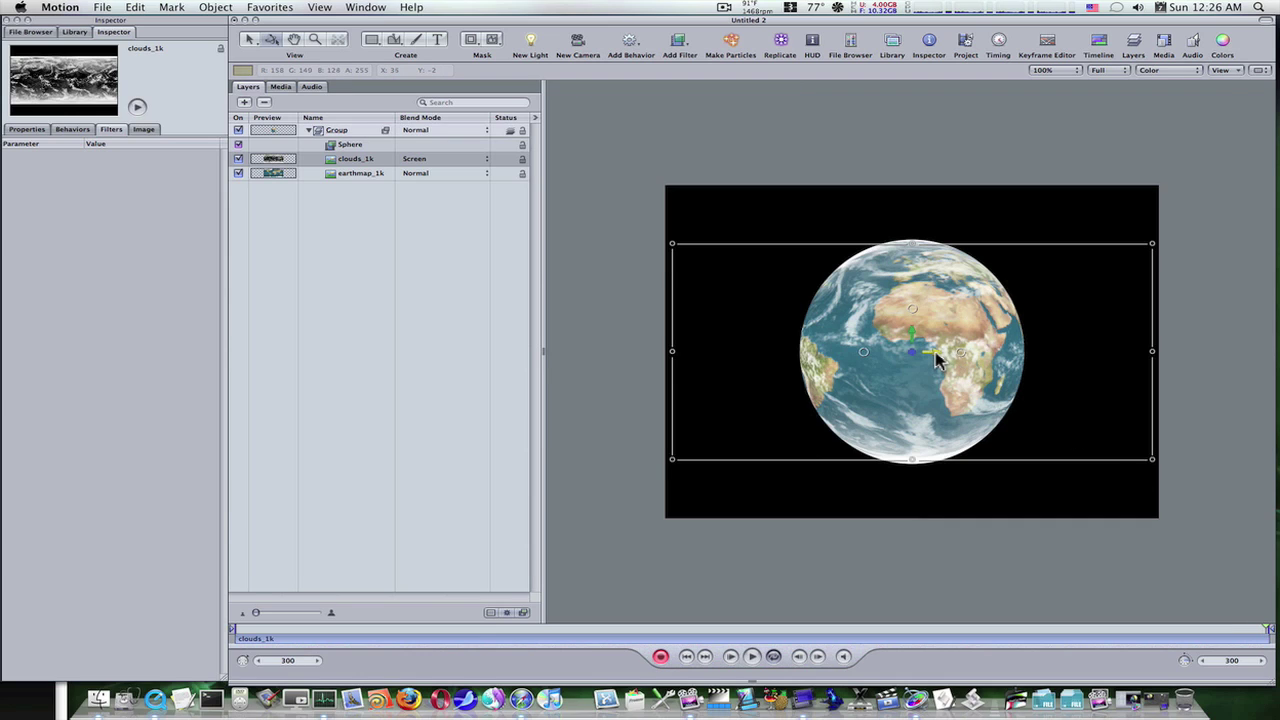
left_click_drag(935, 360, 998, 371)
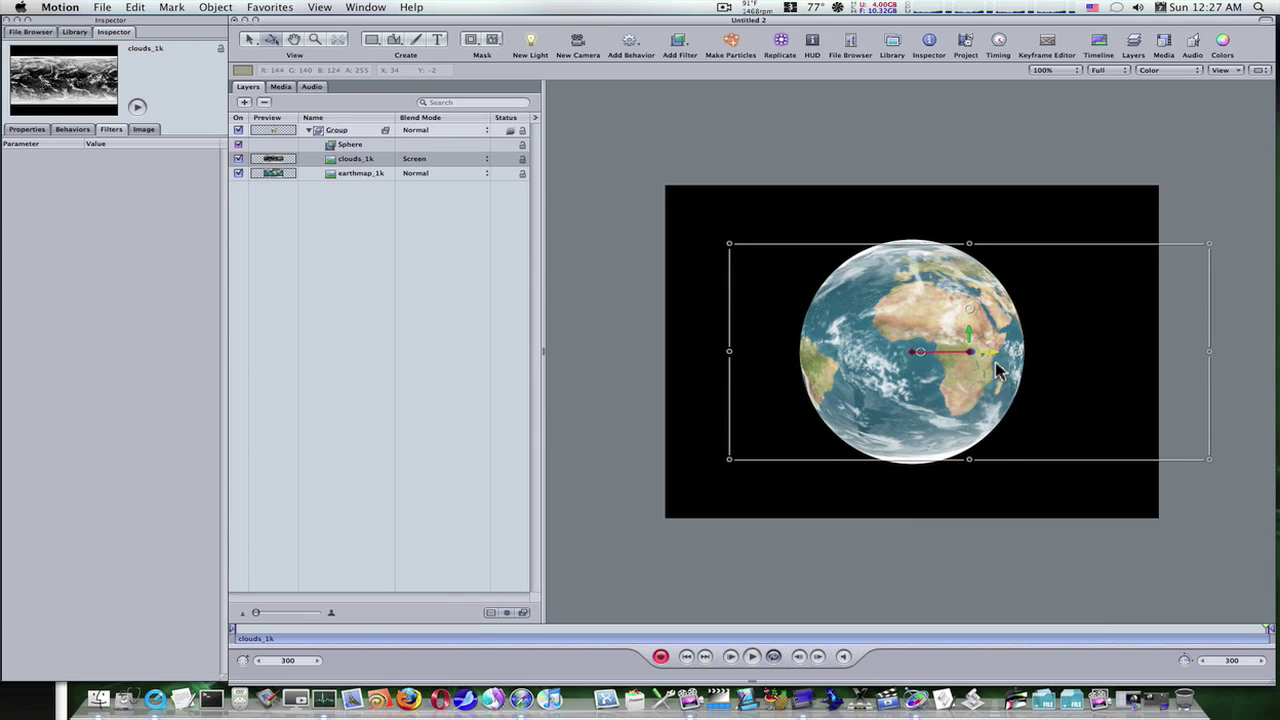
left_click(252, 634)
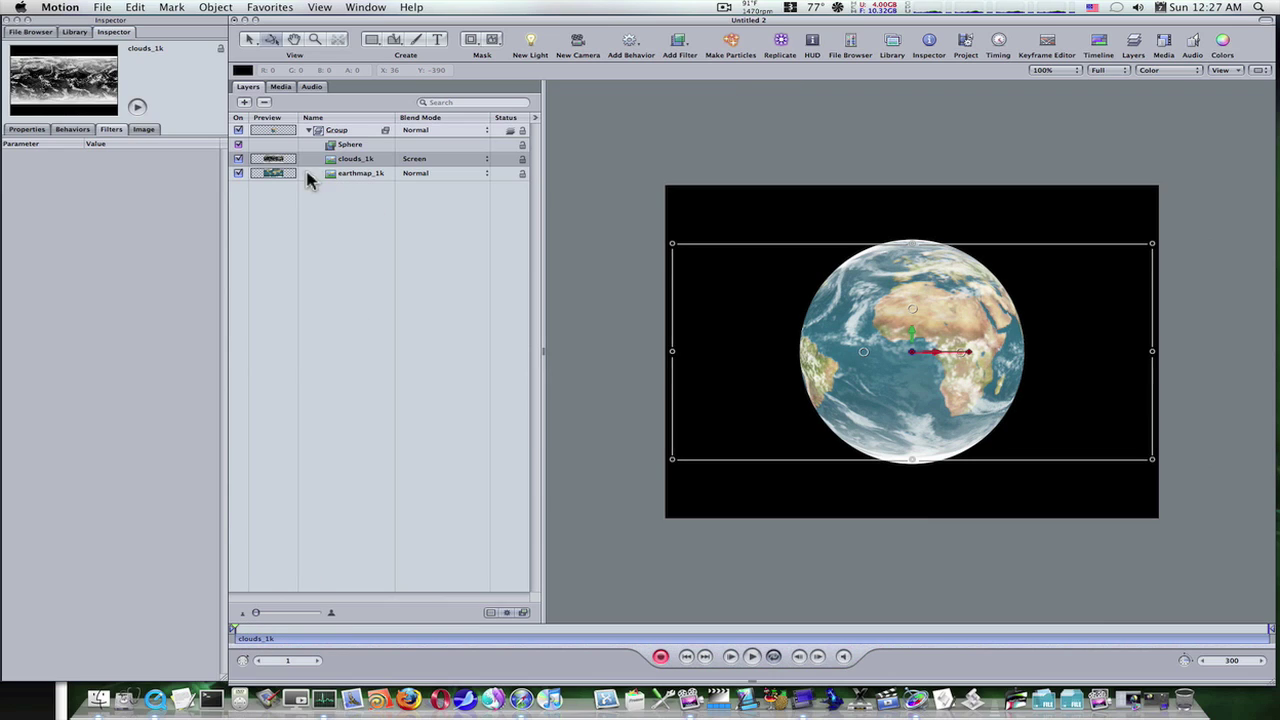
left_click(270, 171)
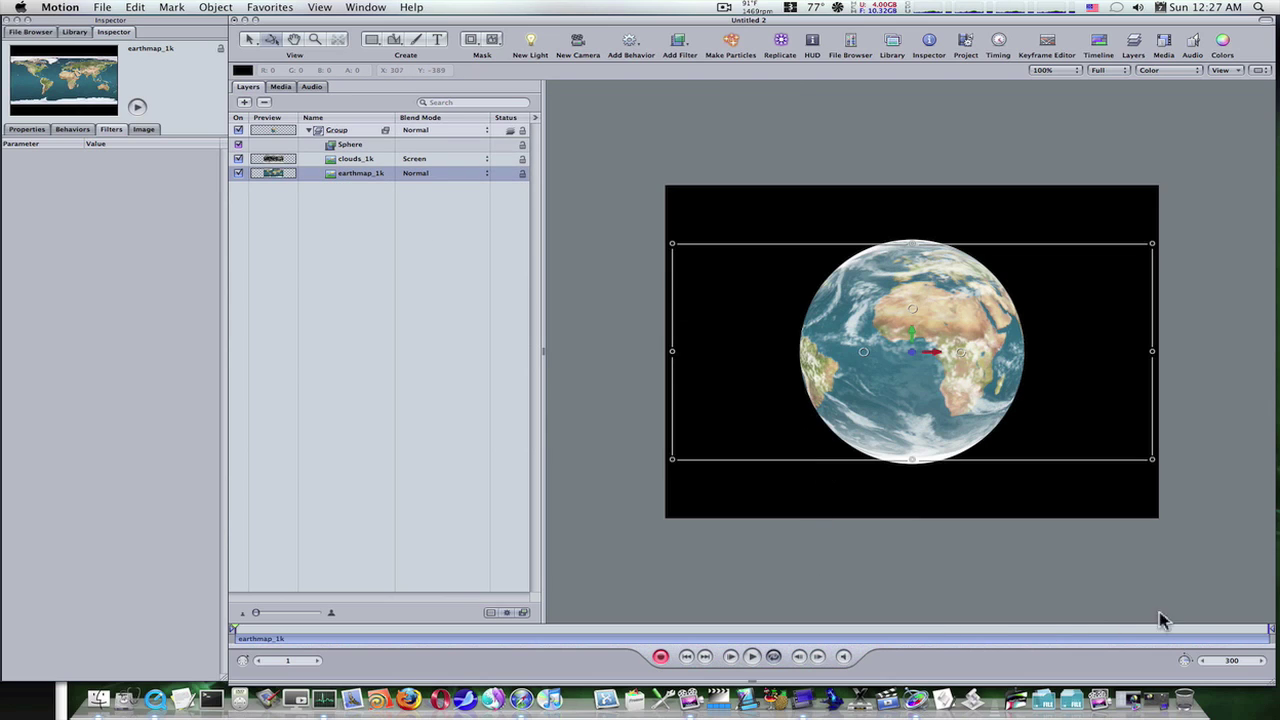
At the last frame, slide earthmap_1k right to keyframe the globe's spin
left_click(1259, 635)
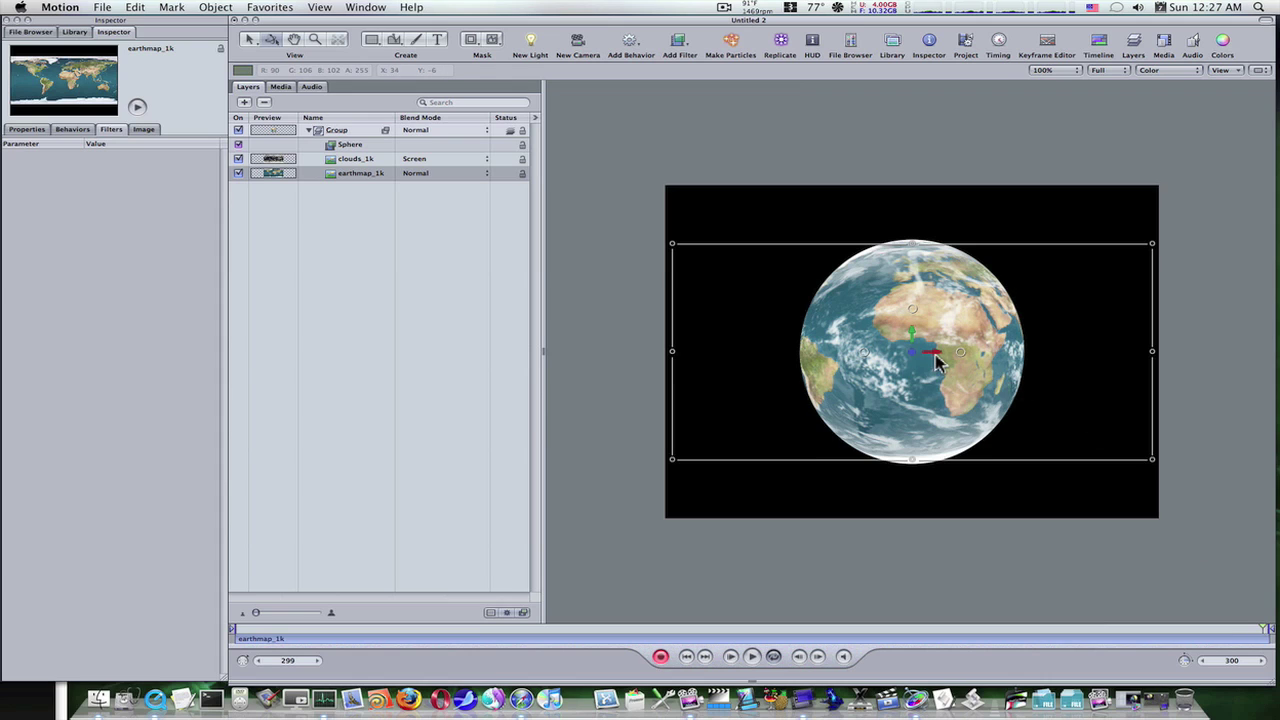
left_click_drag(935, 360, 938, 362)
left_click_drag(940, 362, 1004, 368)
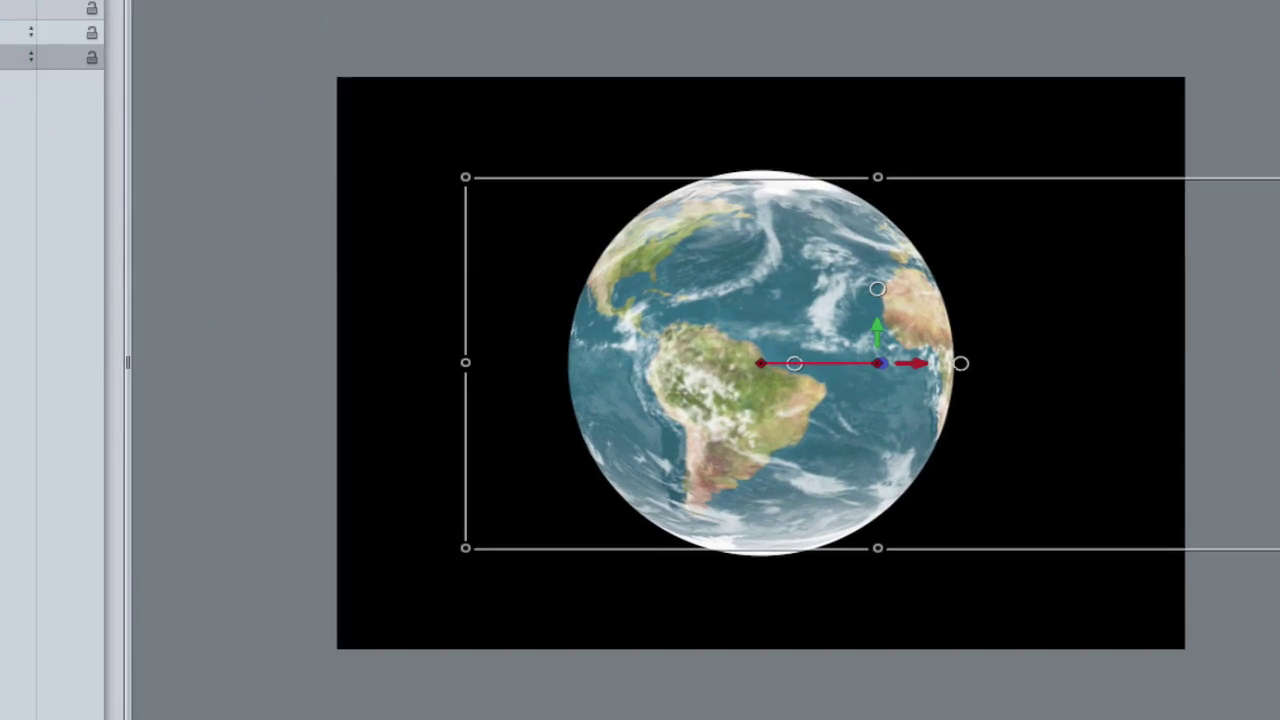
Preview the spinning globe, then return the playhead near the start
key("space")
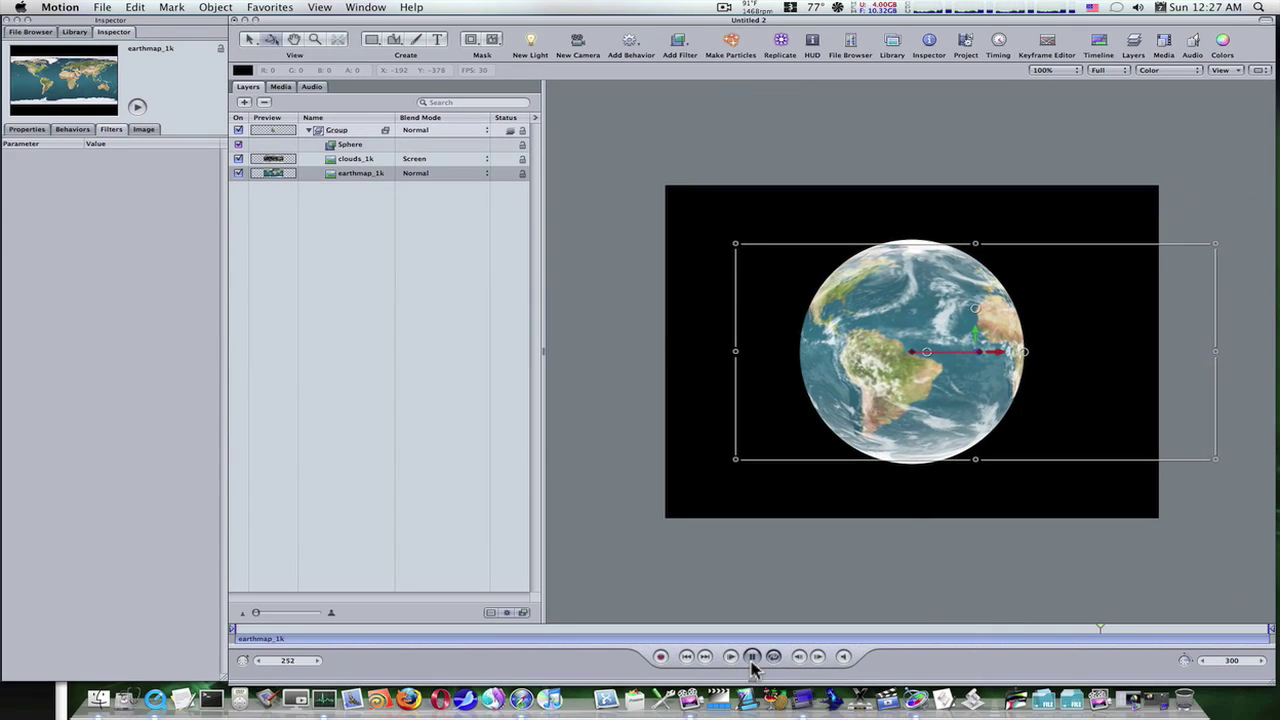
left_click(752, 656)
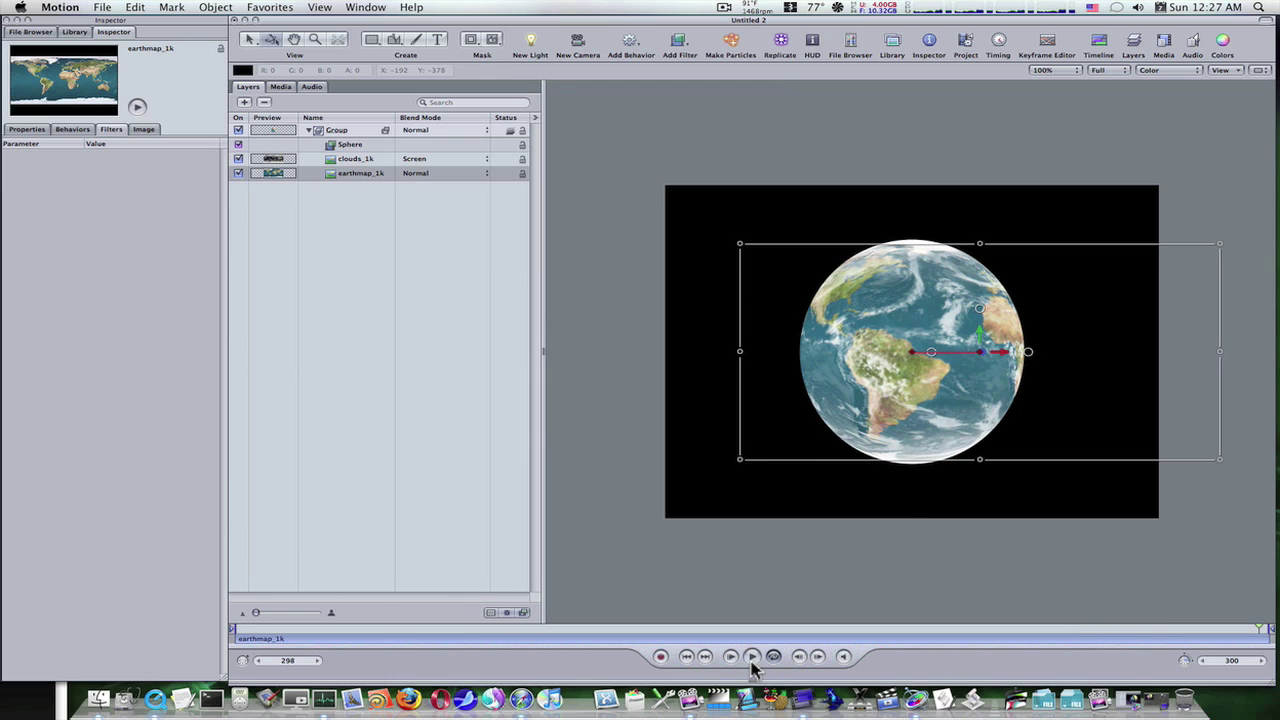
left_click_drag(305, 634, 238, 642)
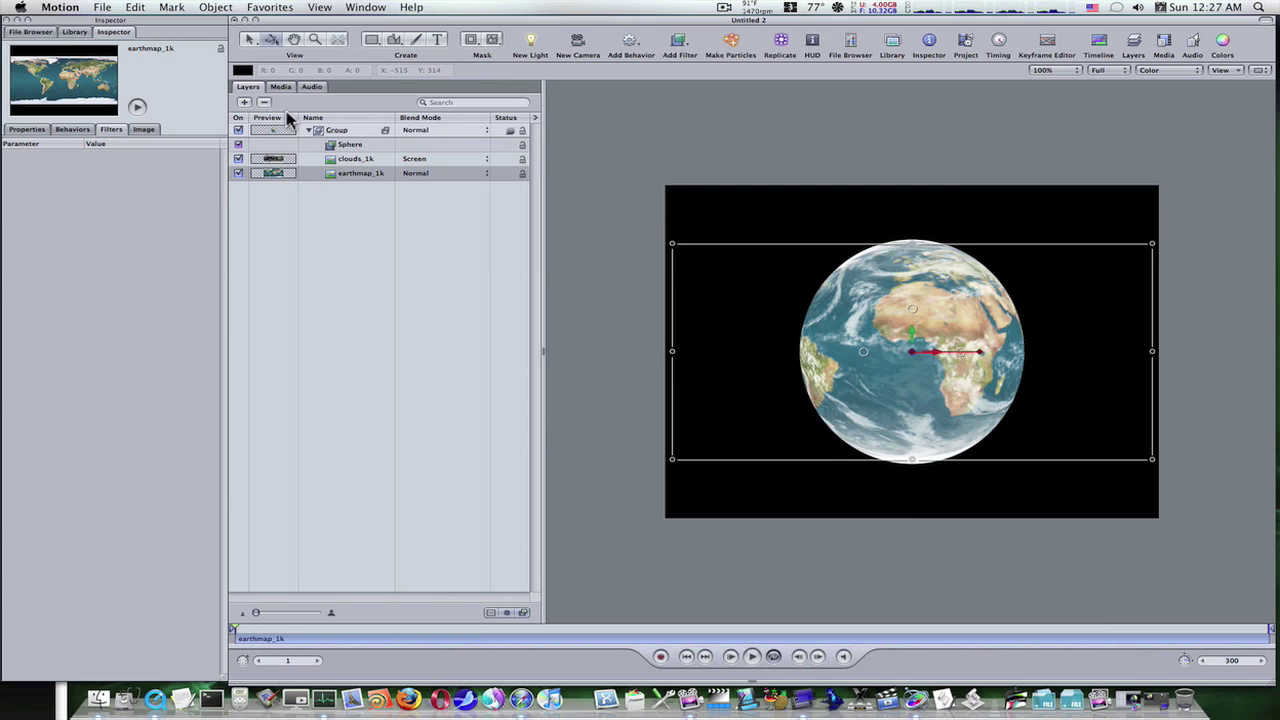
Add an empty Group 1 and move it beneath the Earth group in the layer stack
left_click(286, 243)
left_click(244, 103)
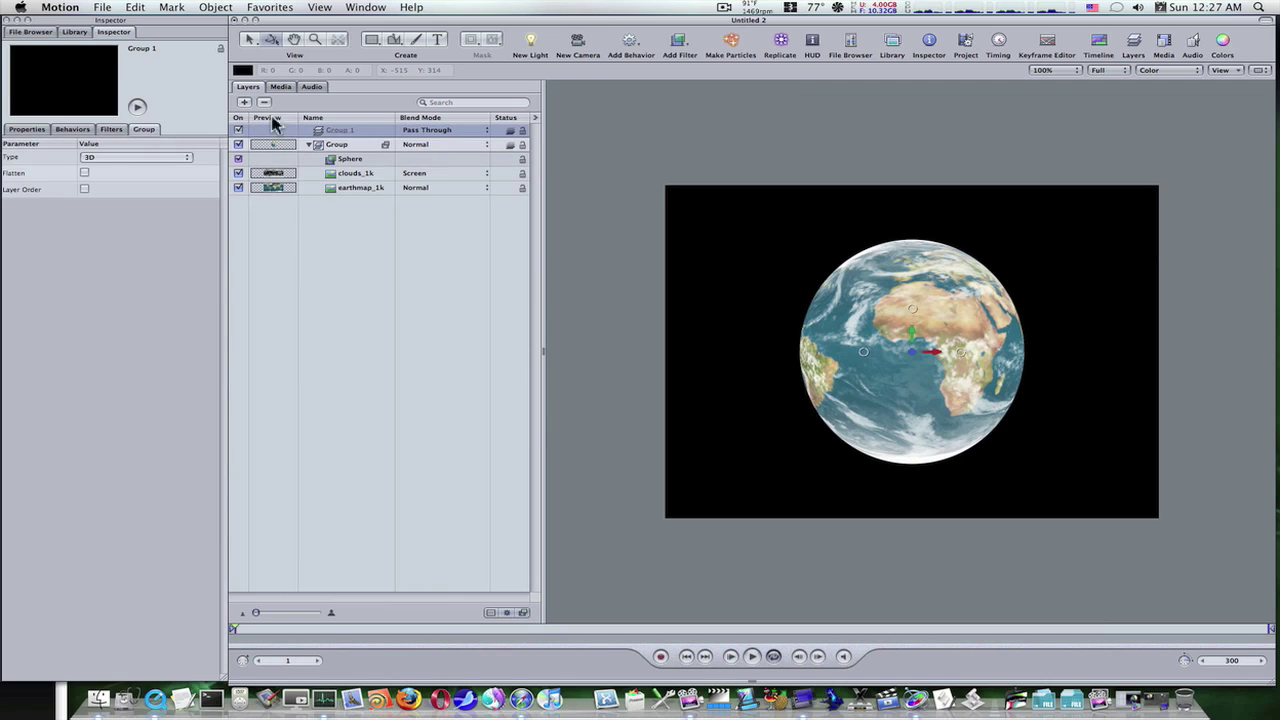
left_click_drag(297, 135, 247, 210)
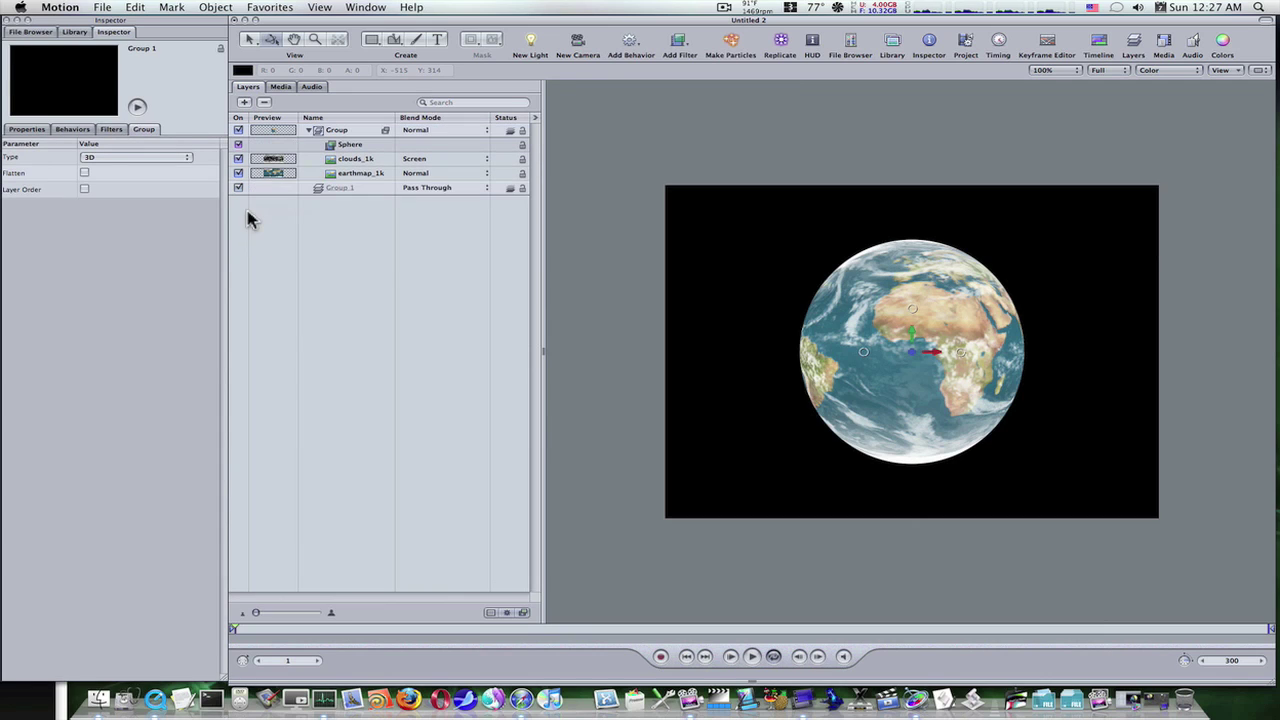
left_click(310, 136)
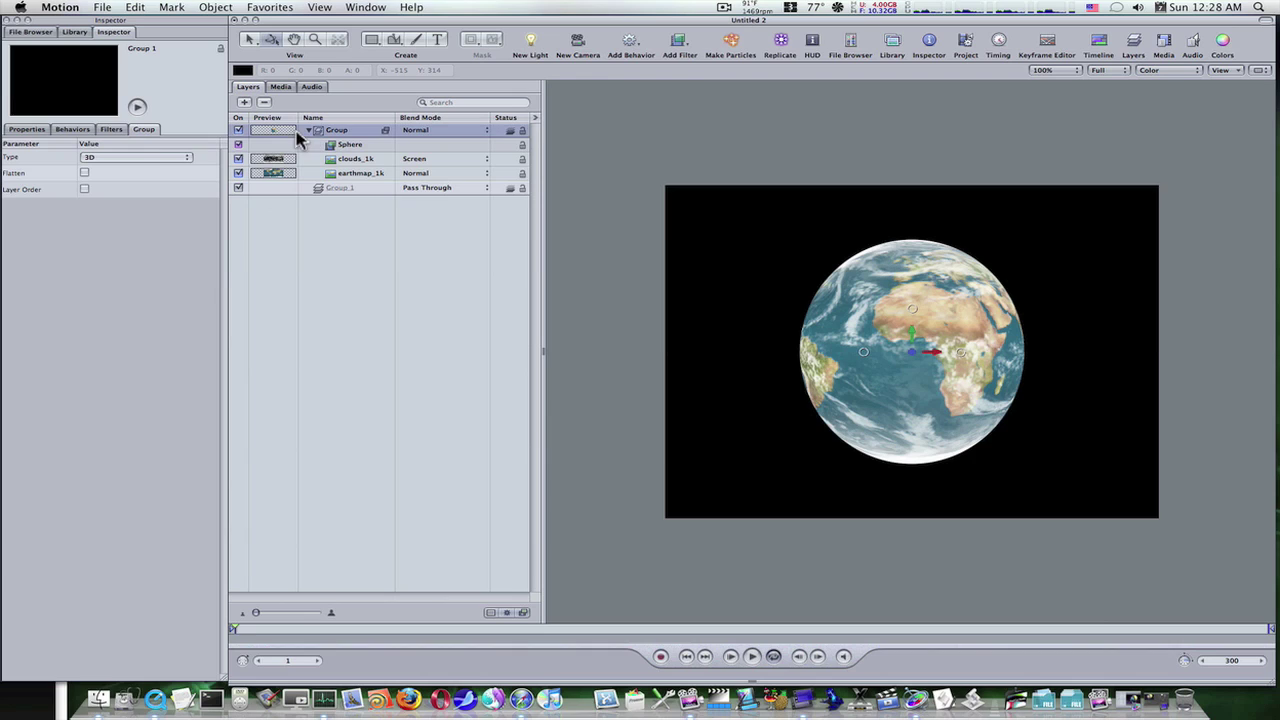
left_click(257, 189)
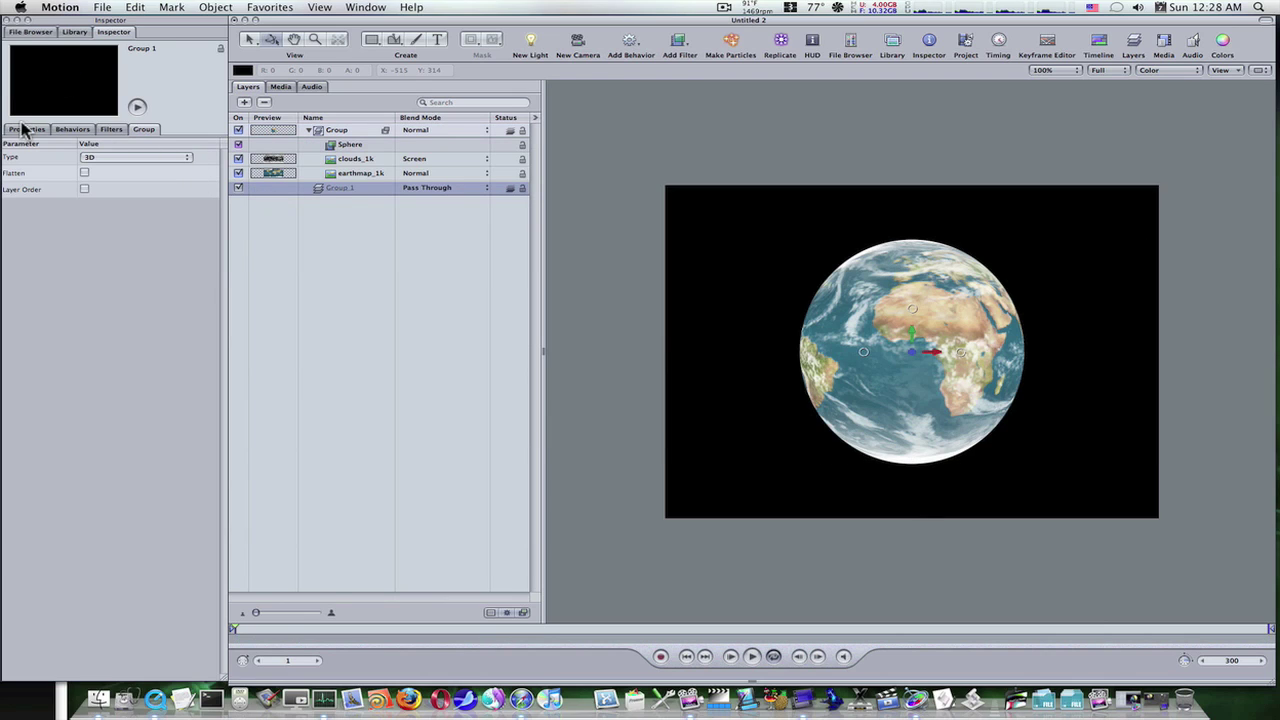
Search the Library for 'sta' and drag the Starfield particle emitter into Group 1
left_click(75, 32)
left_click(141, 146)
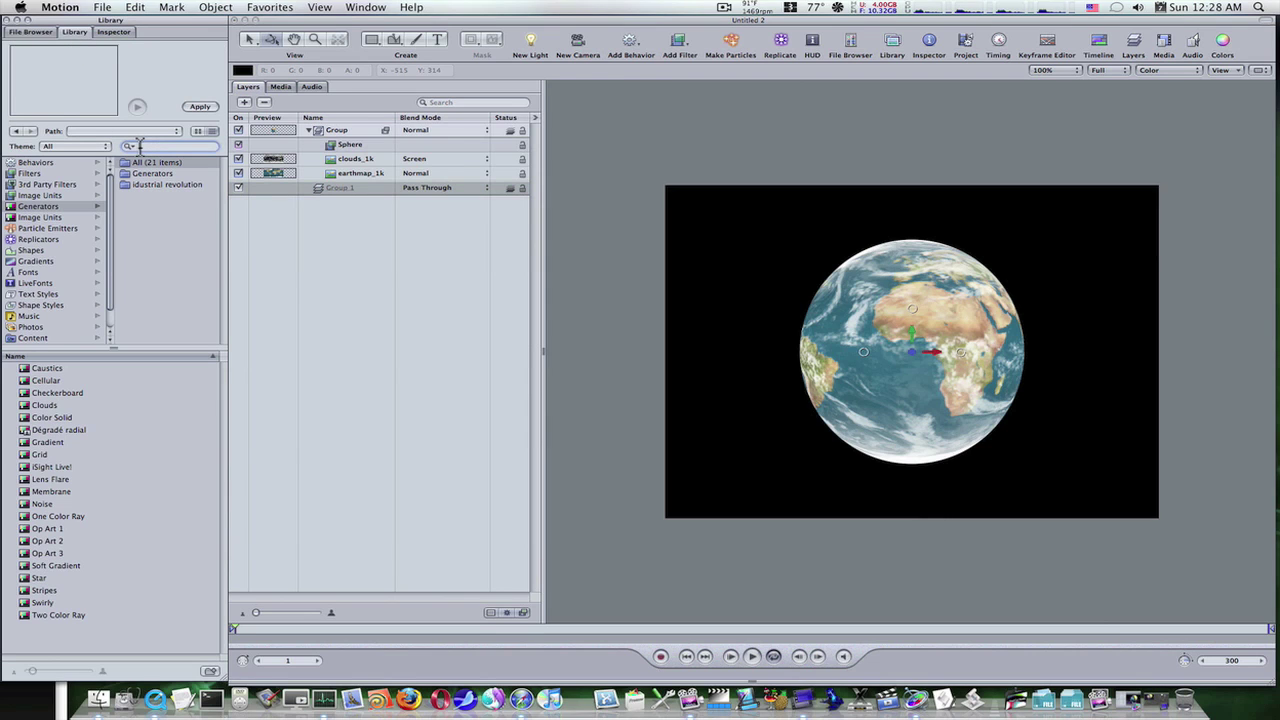
type("star")
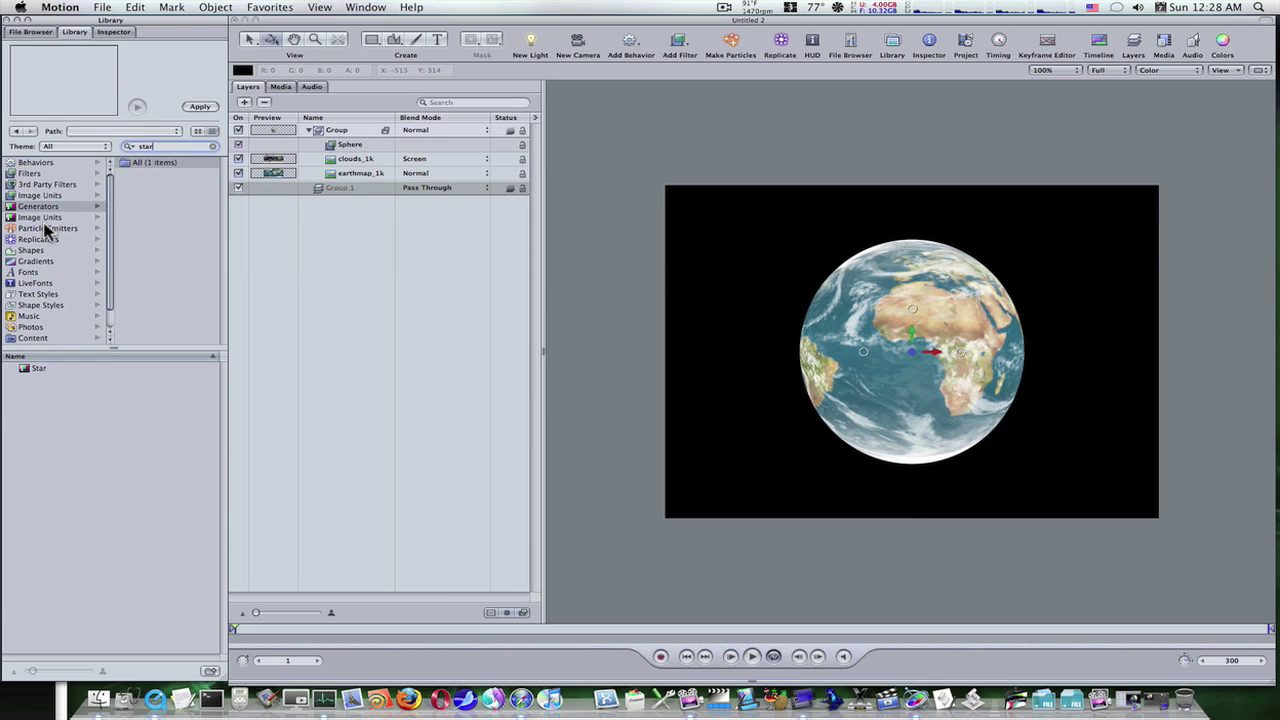
left_click(46, 229)
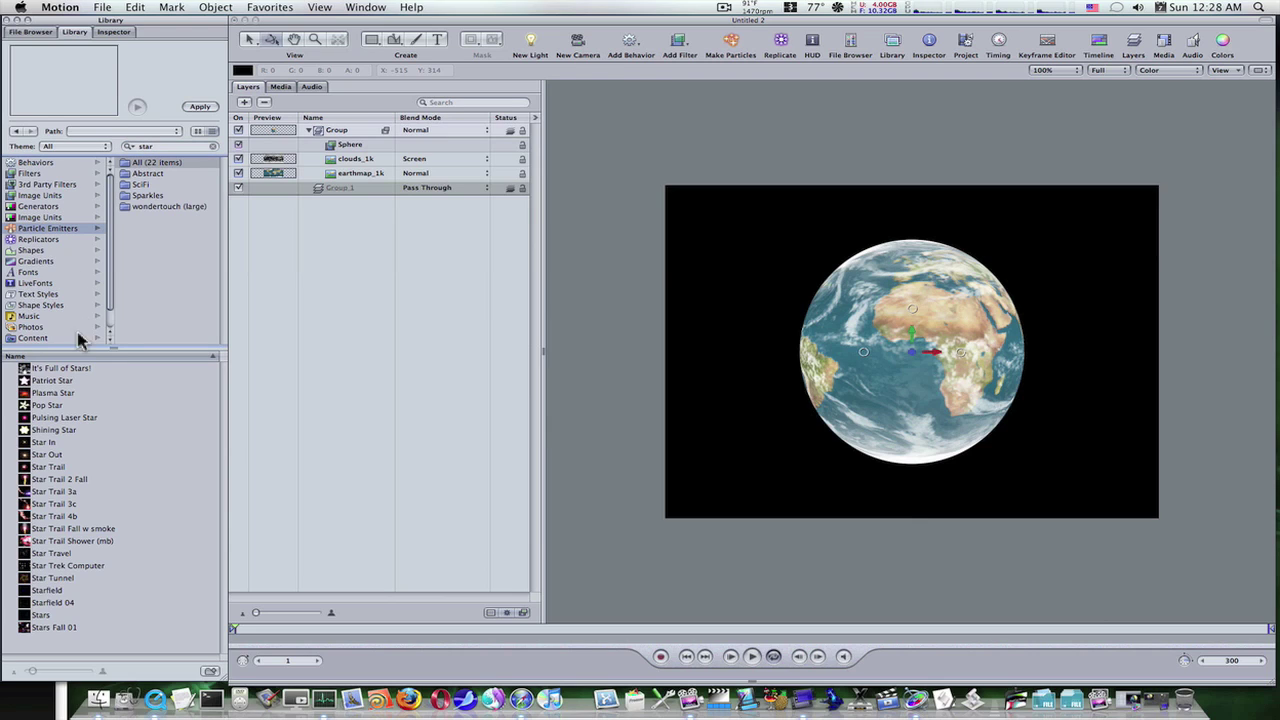
left_click(55, 604)
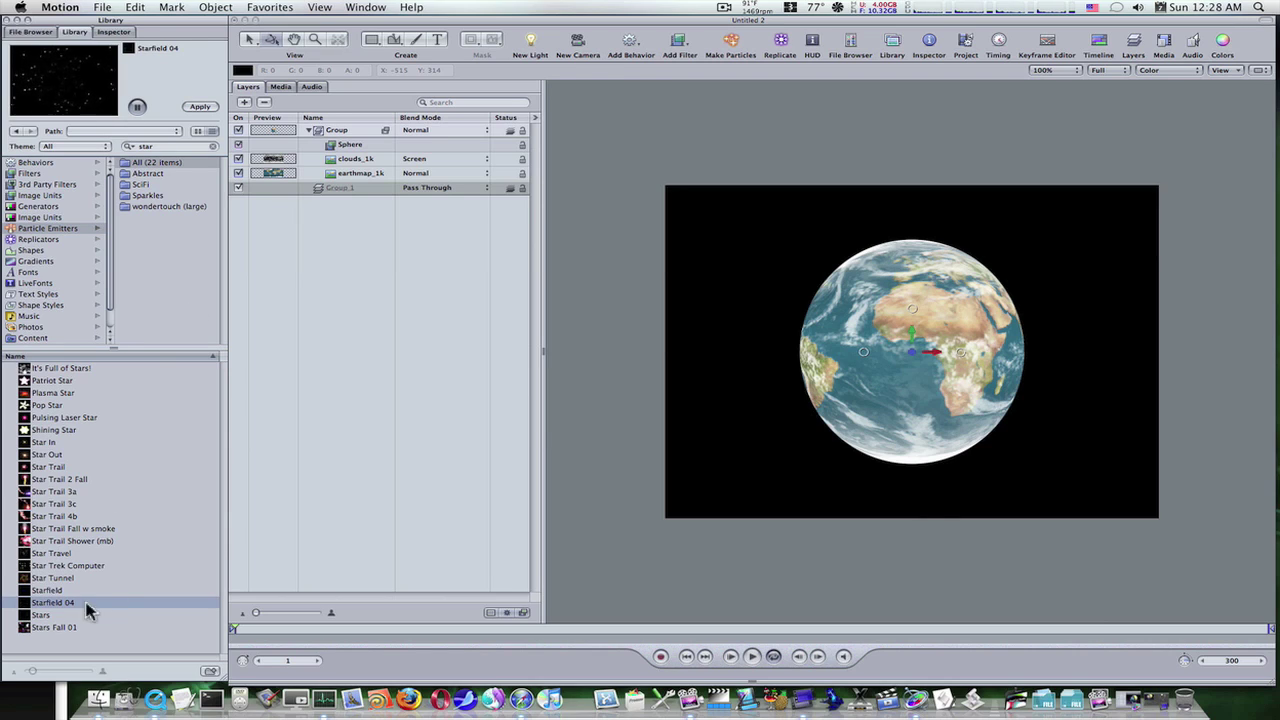
left_click(56, 591)
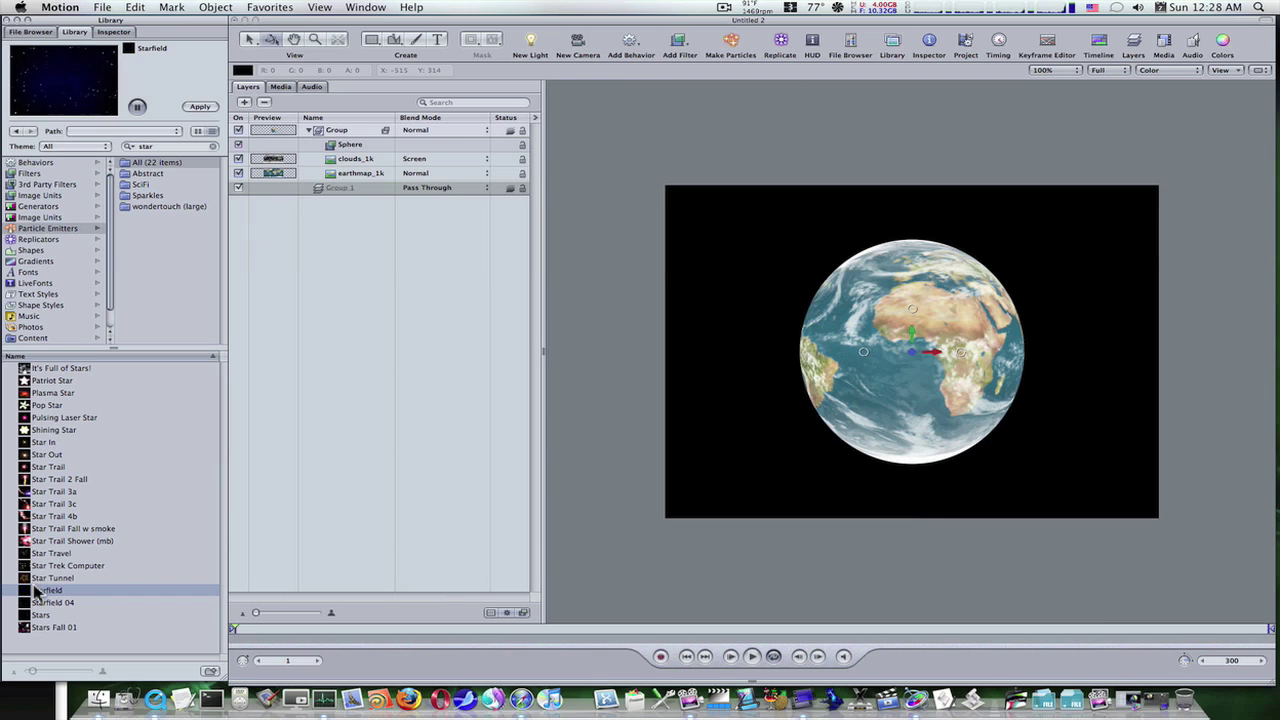
left_click_drag(27, 598, 282, 192)
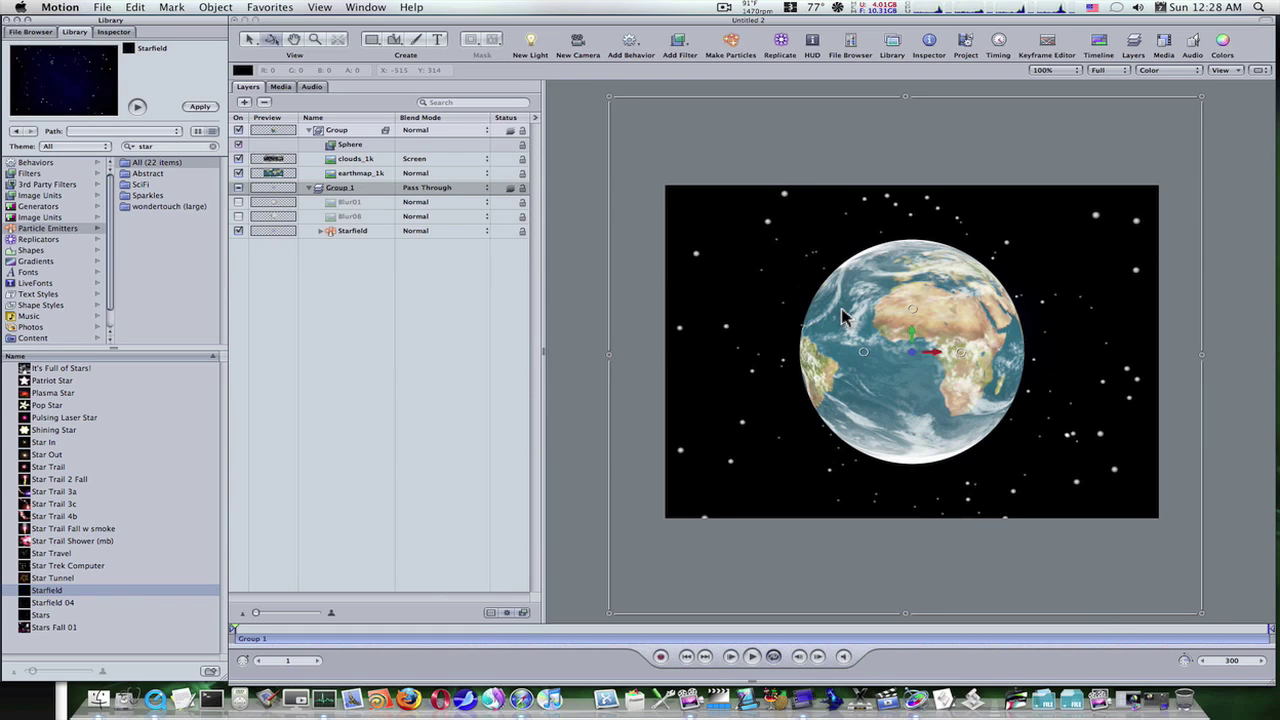
Scale the Starfield's Blur08 particle cell up to about 383.88 for a blue glow
left_click(321, 232)
left_click(340, 278)
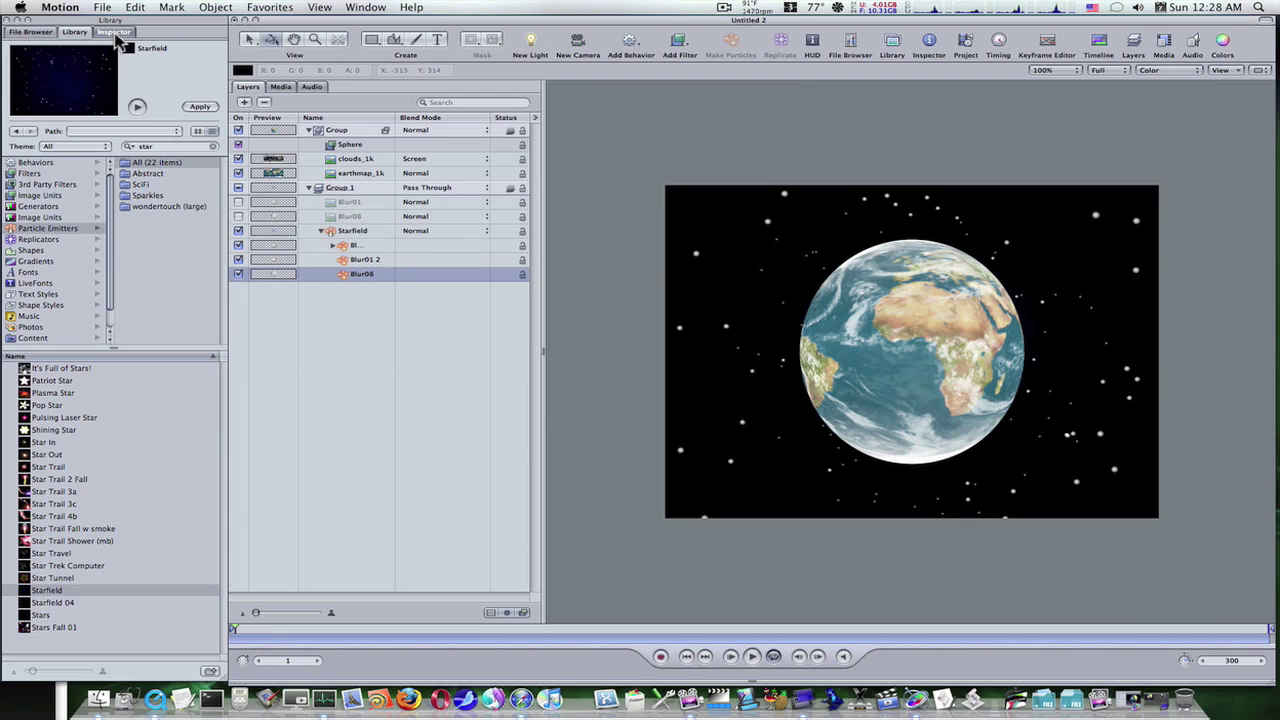
left_click(110, 31)
left_click_drag(160, 430, 404, 457)
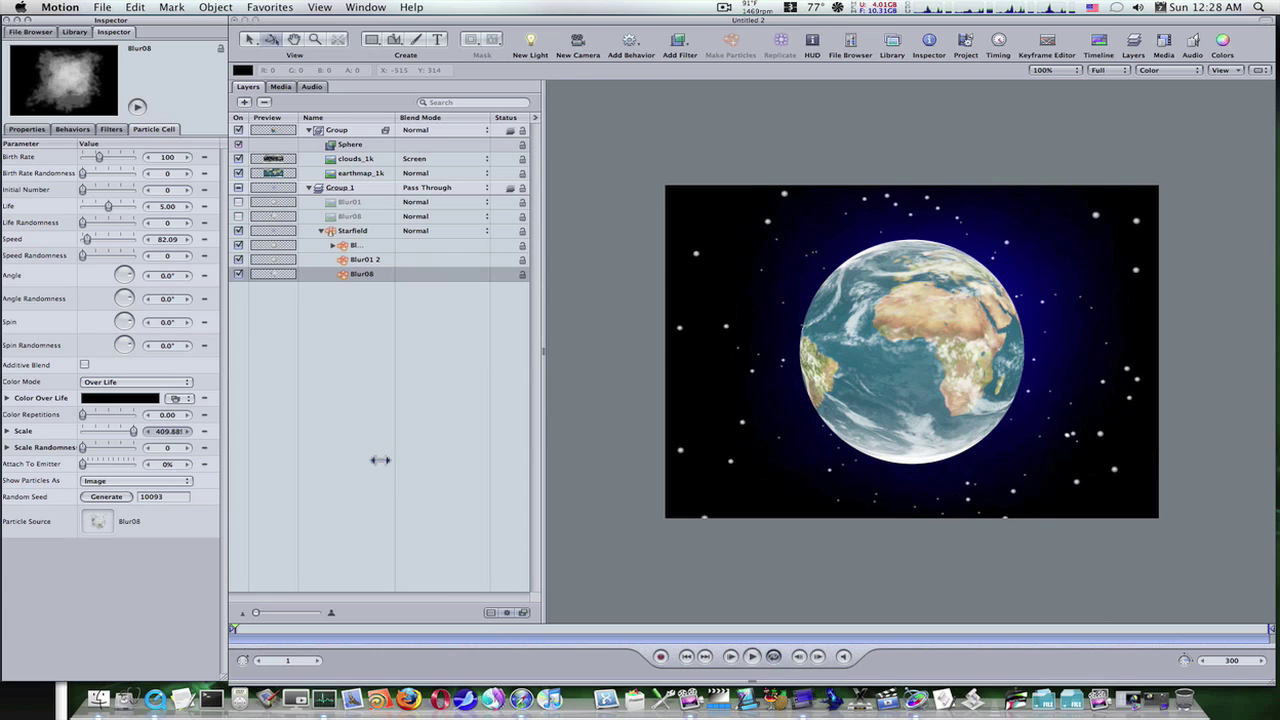
left_click_drag(360, 469, 389, 417)
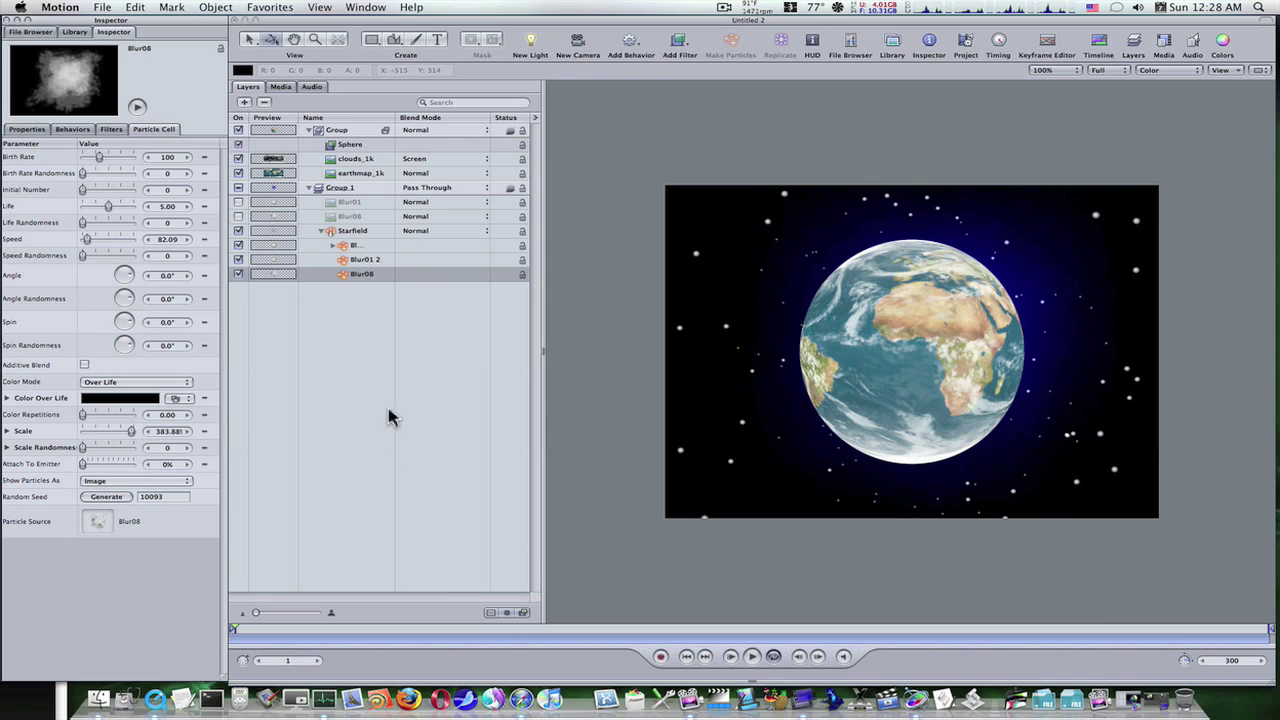
Nudge the Starfield emitter slightly left in the canvas
left_click(313, 234)
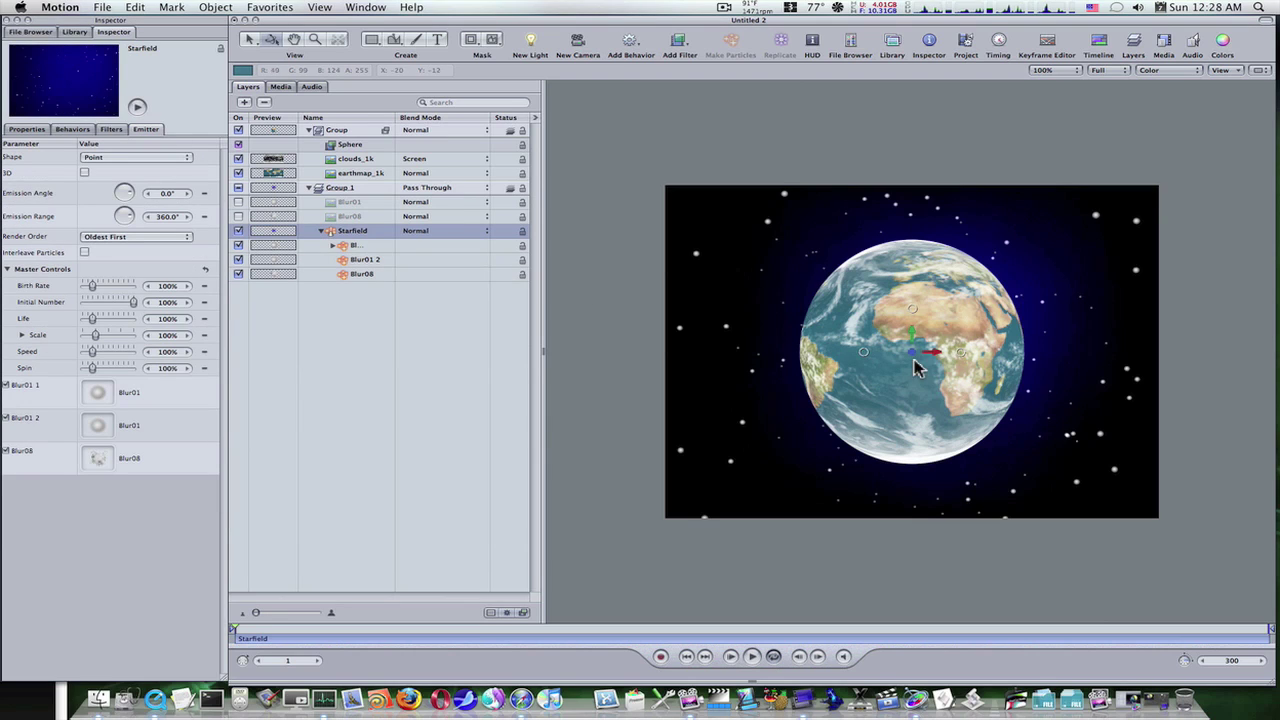
left_click_drag(925, 366, 922, 361)
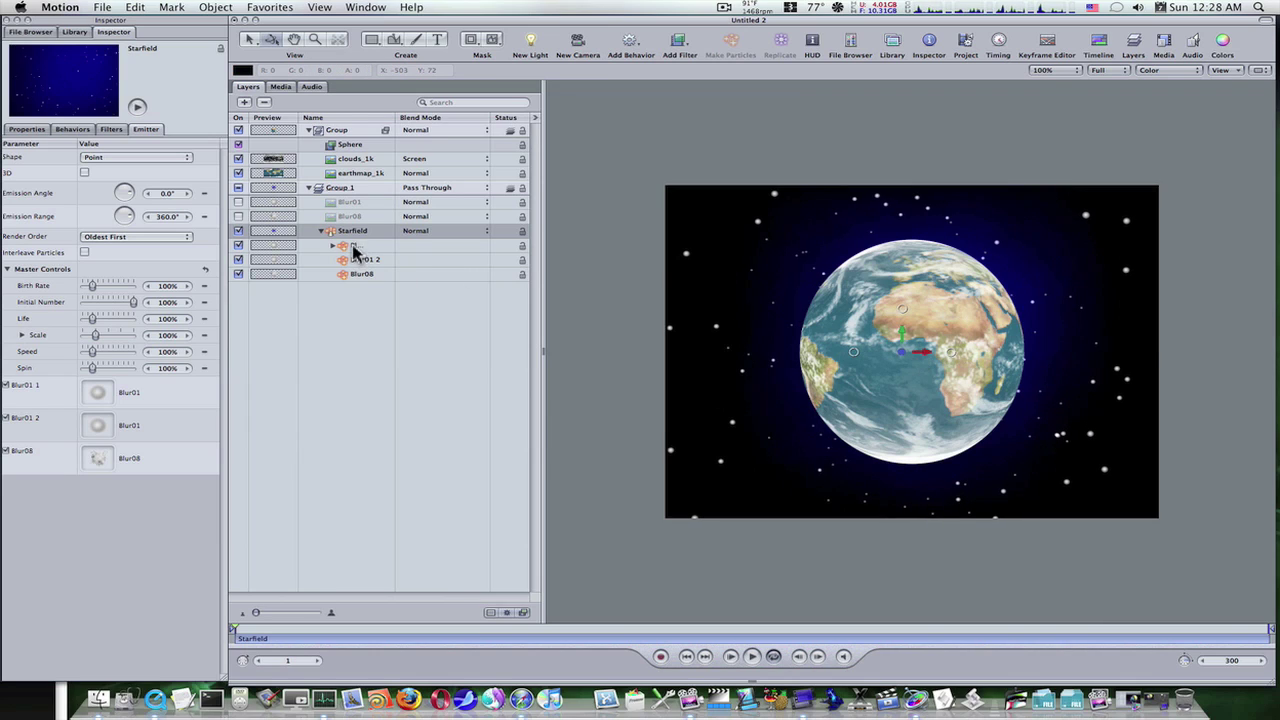
left_click(321, 232)
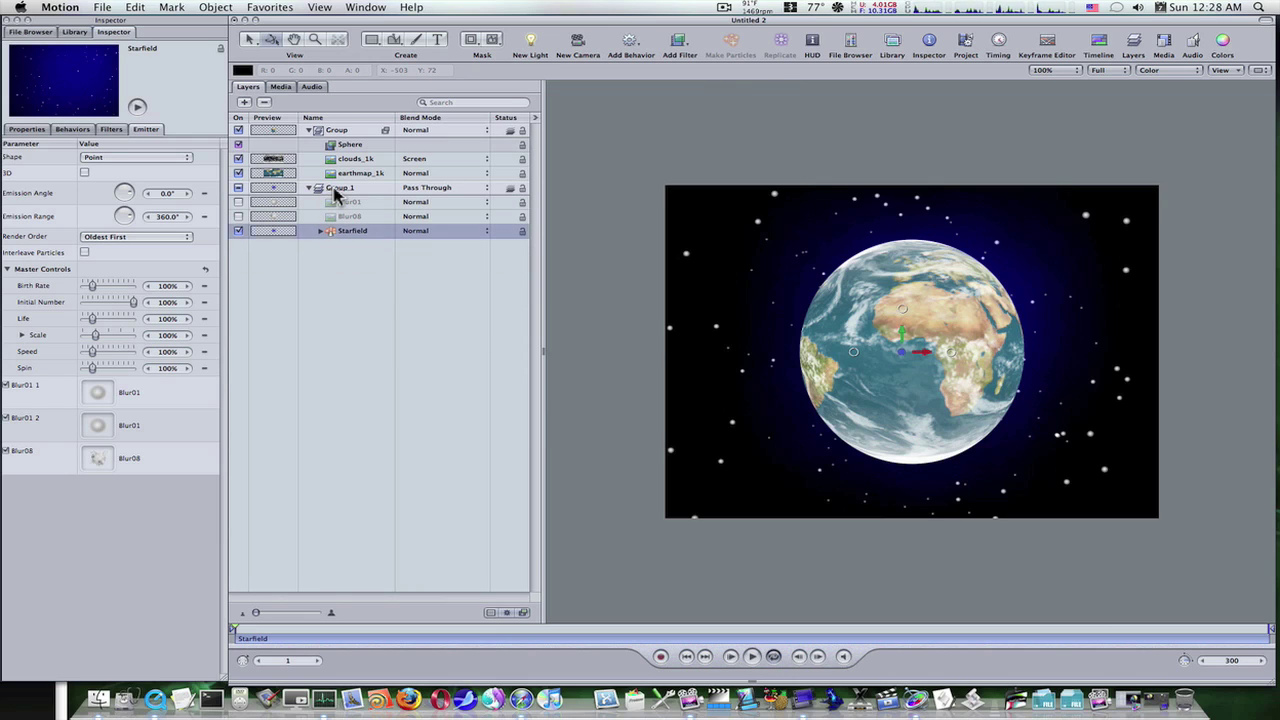
Rename Group 1 to 'stars' and the Earth's Group to 'earth'
left_click(335, 195)
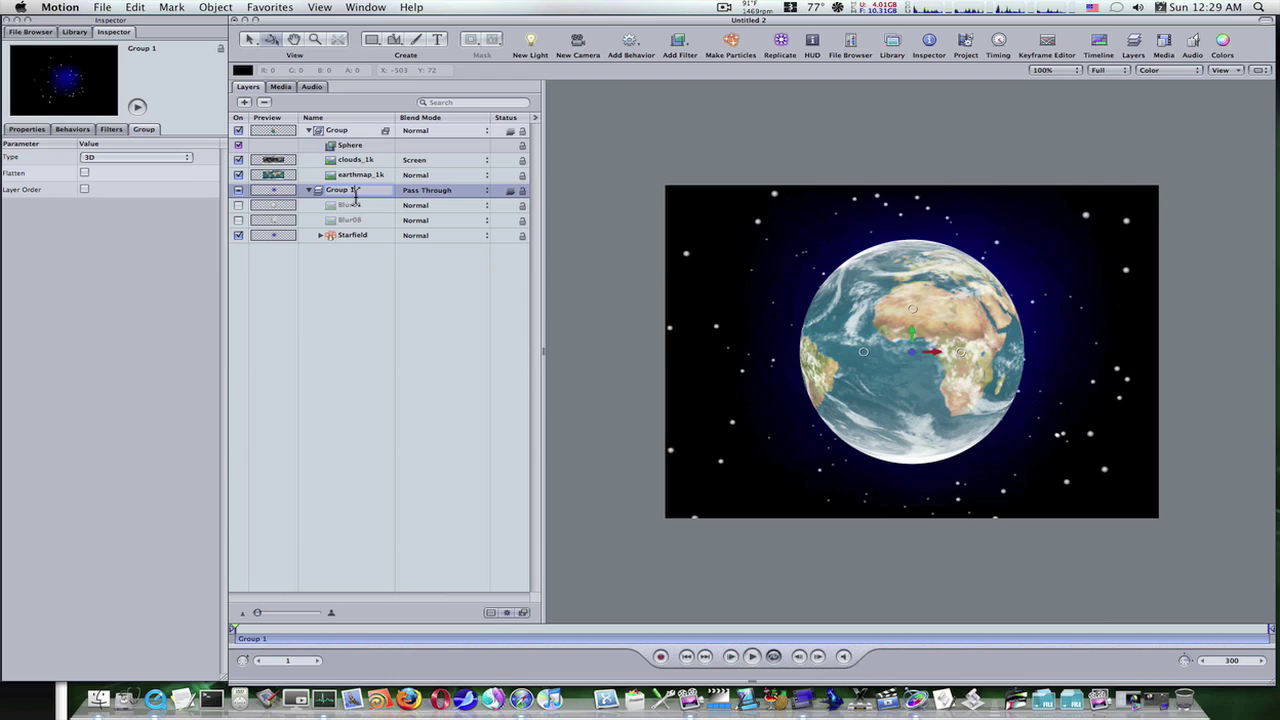
type("stars")
key("Return")
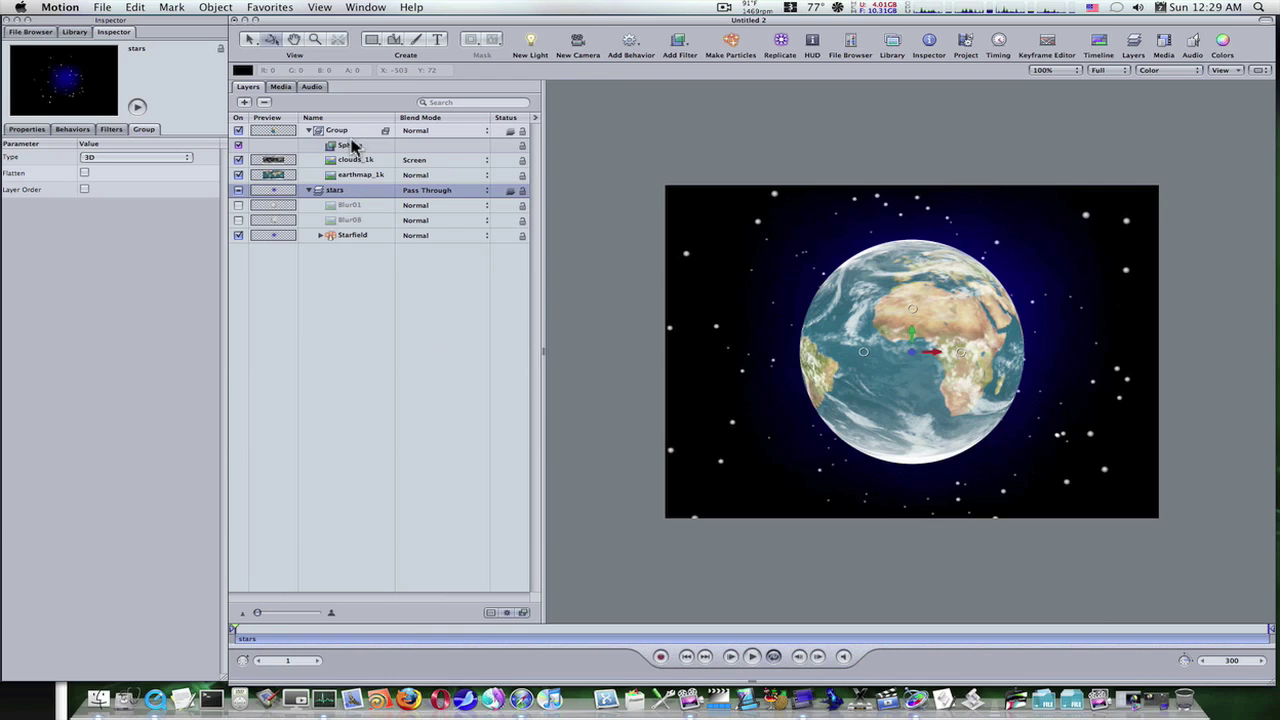
double_click(349, 134)
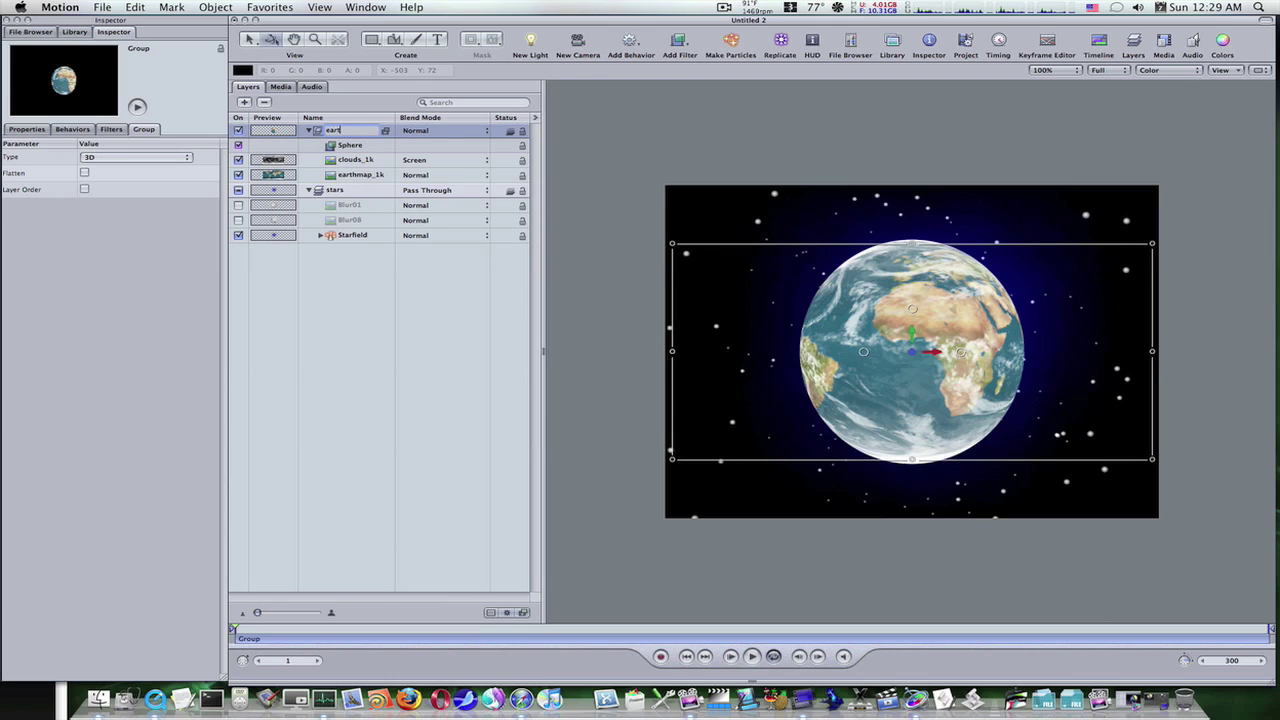
type("earth")
key("Return")
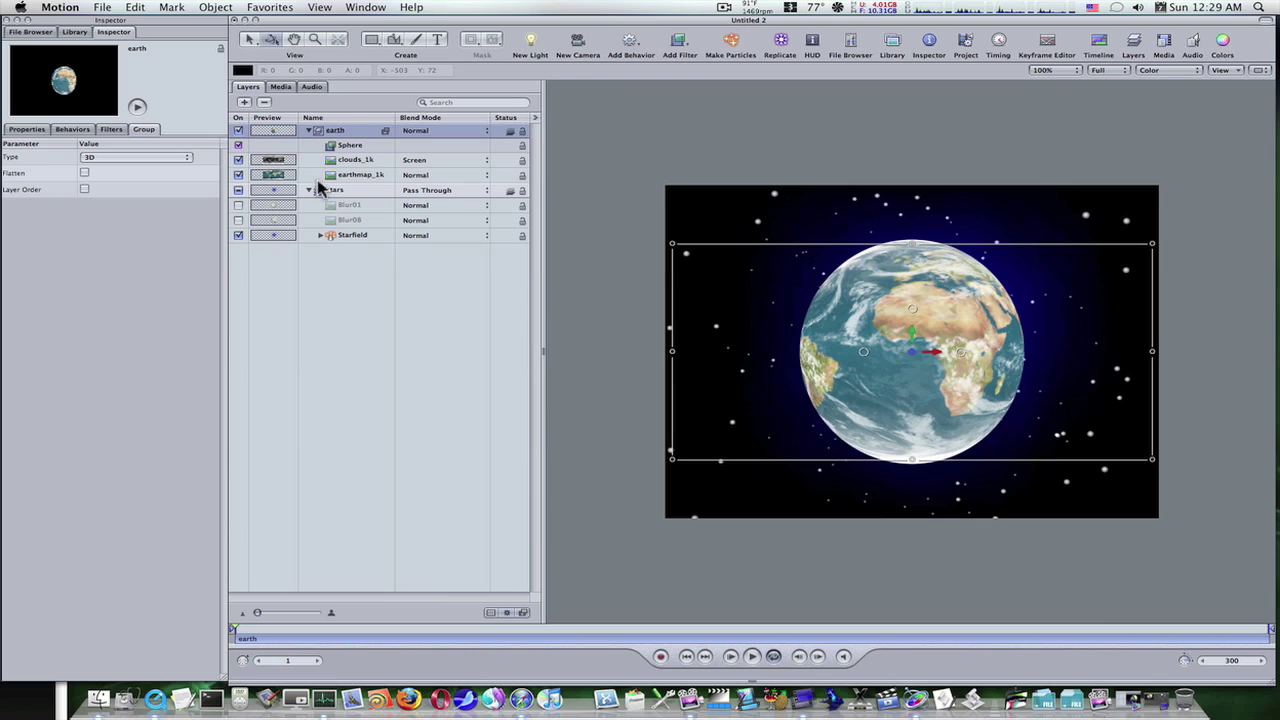
left_click(330, 322)
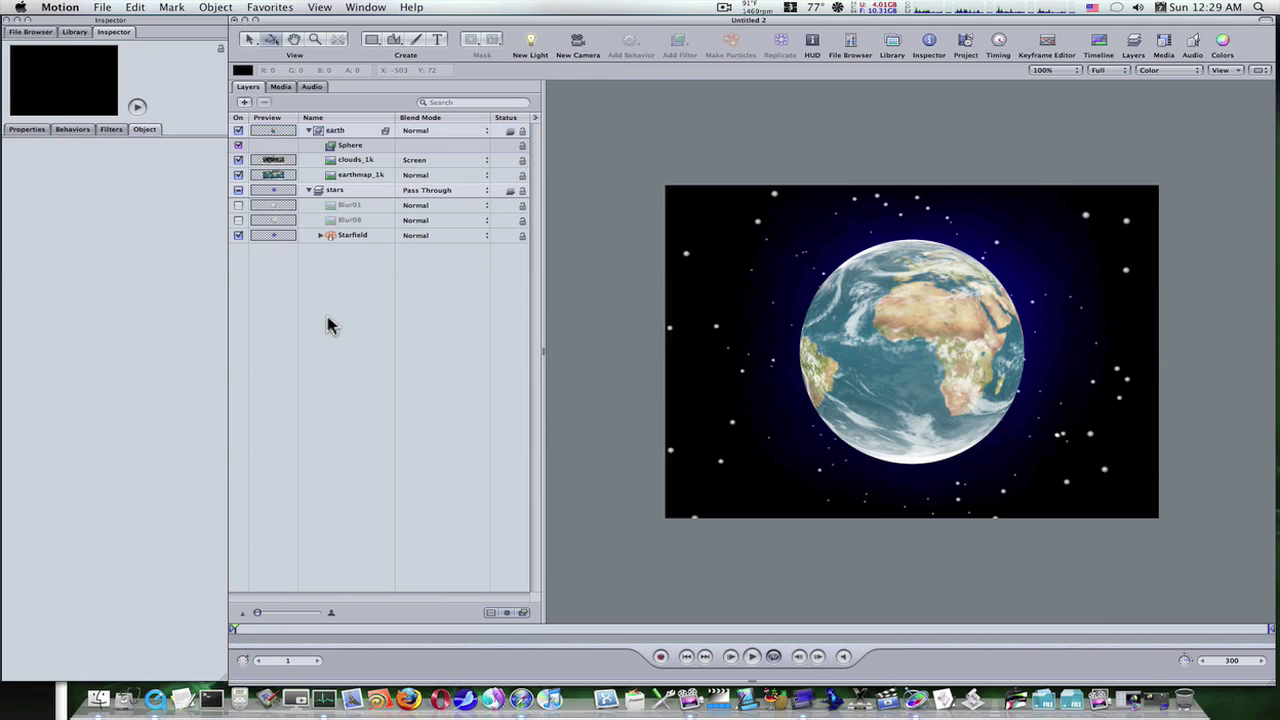
Add a group below earth with an orange-gold circle partly behind the Earth
left_click(244, 103)
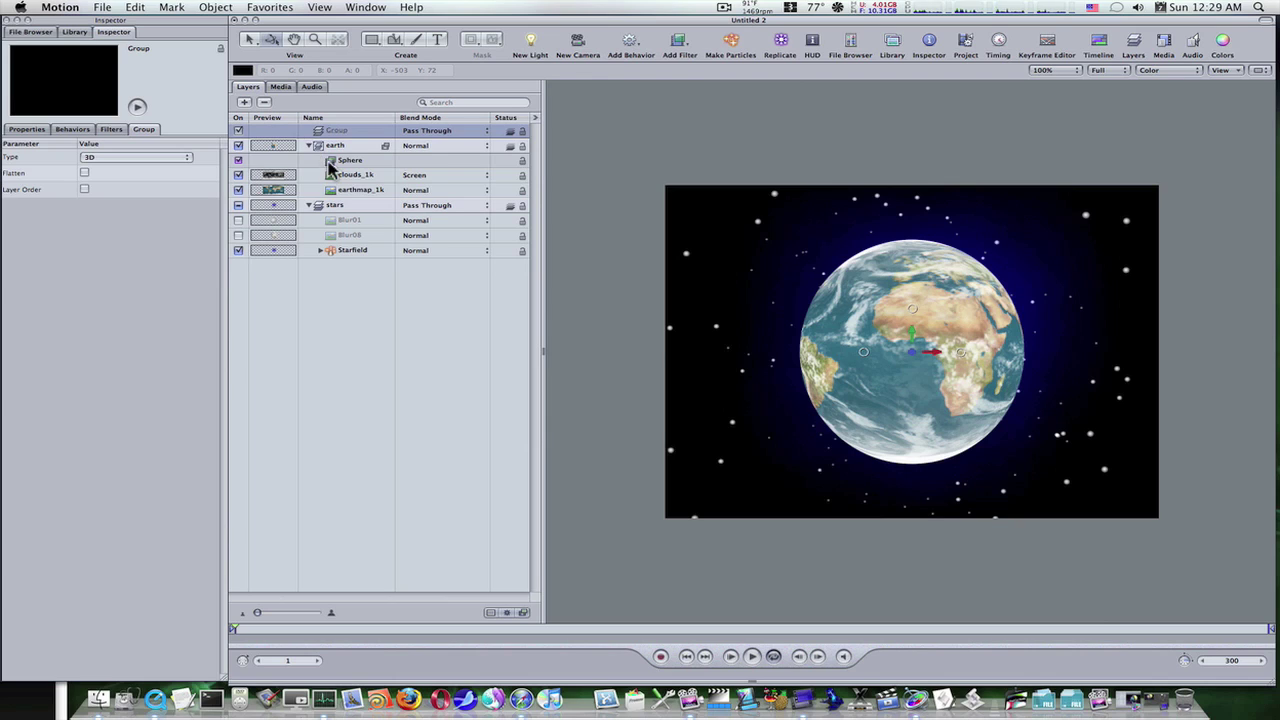
left_click_drag(285, 133, 269, 192)
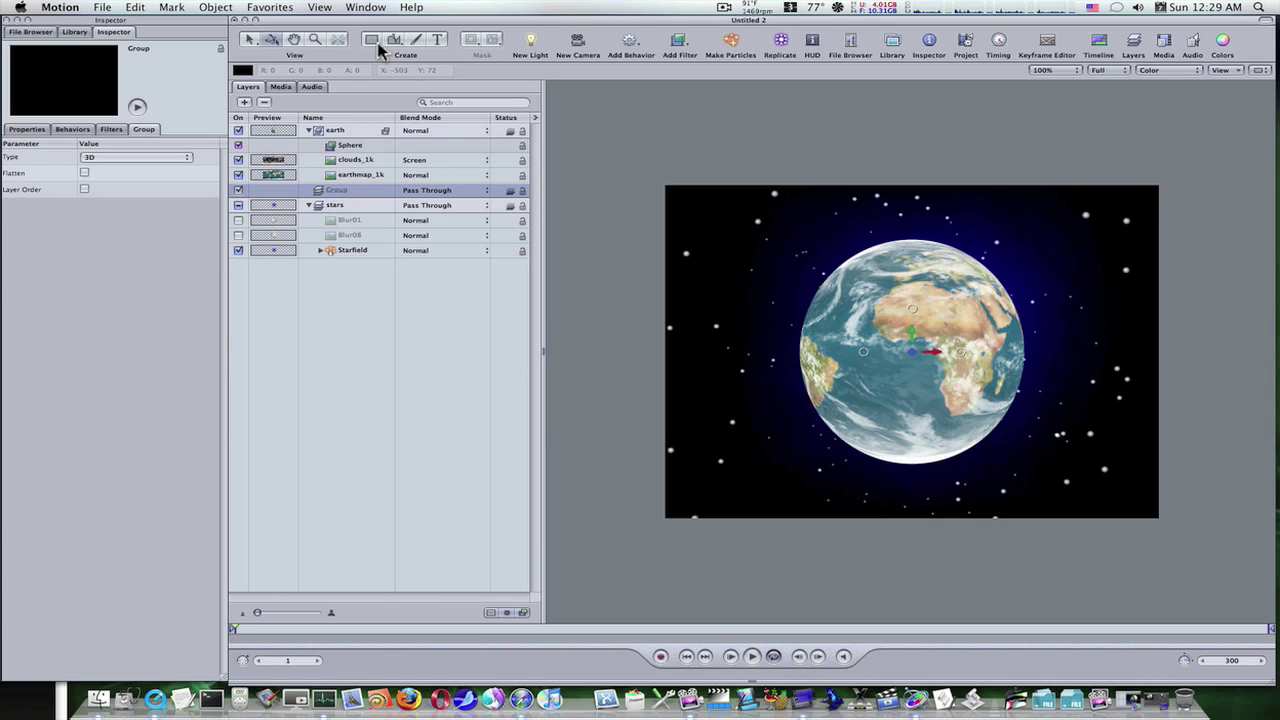
left_click_drag(374, 41, 372, 70)
left_click_drag(776, 264, 948, 426)
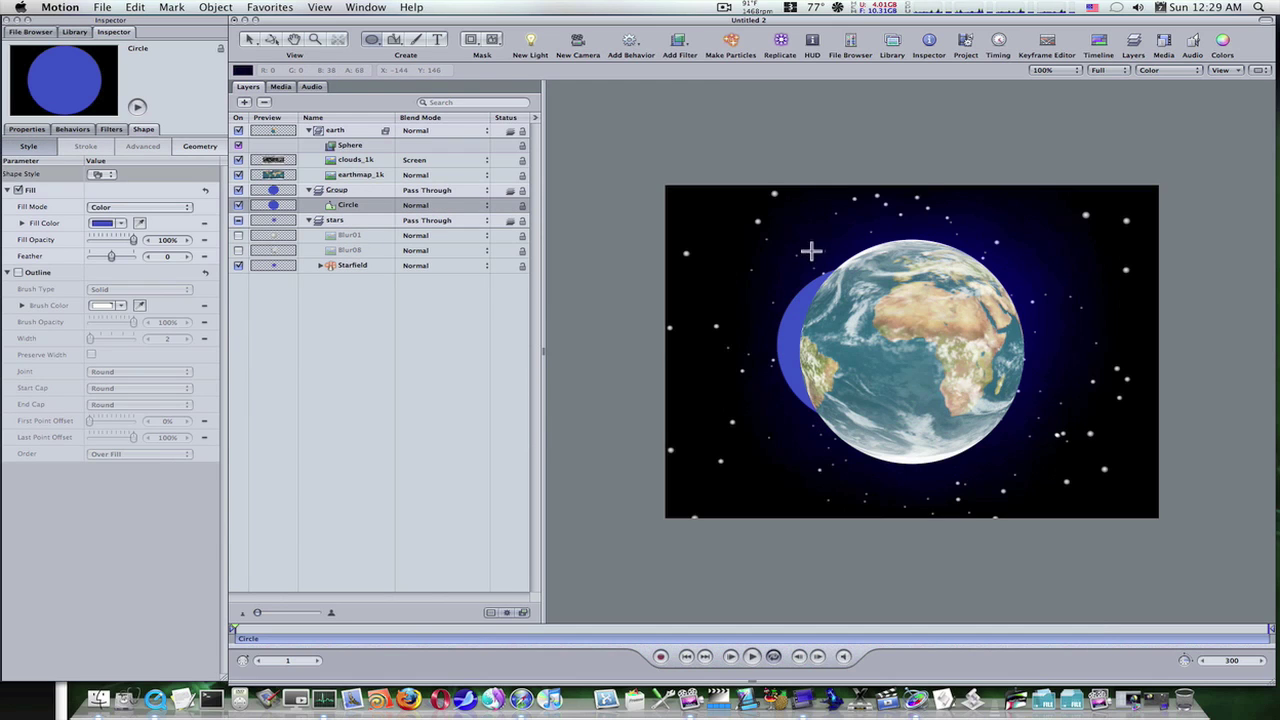
left_click(103, 224)
left_click(437, 342)
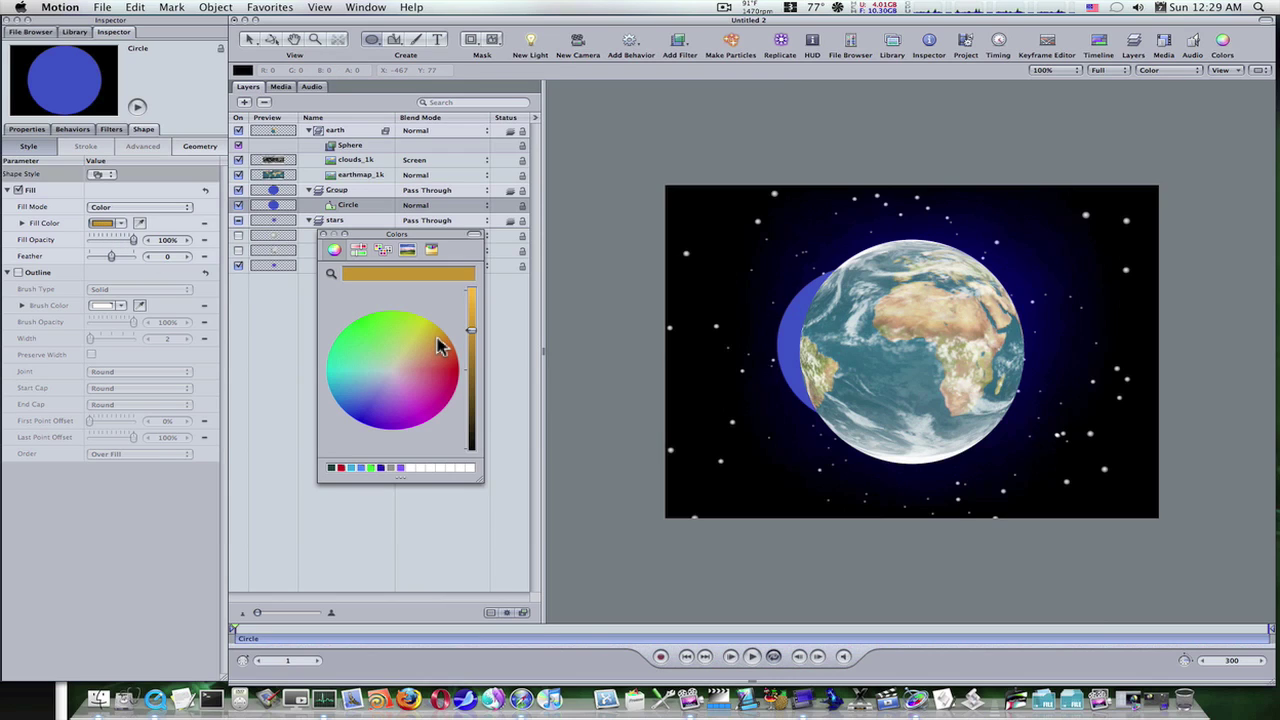